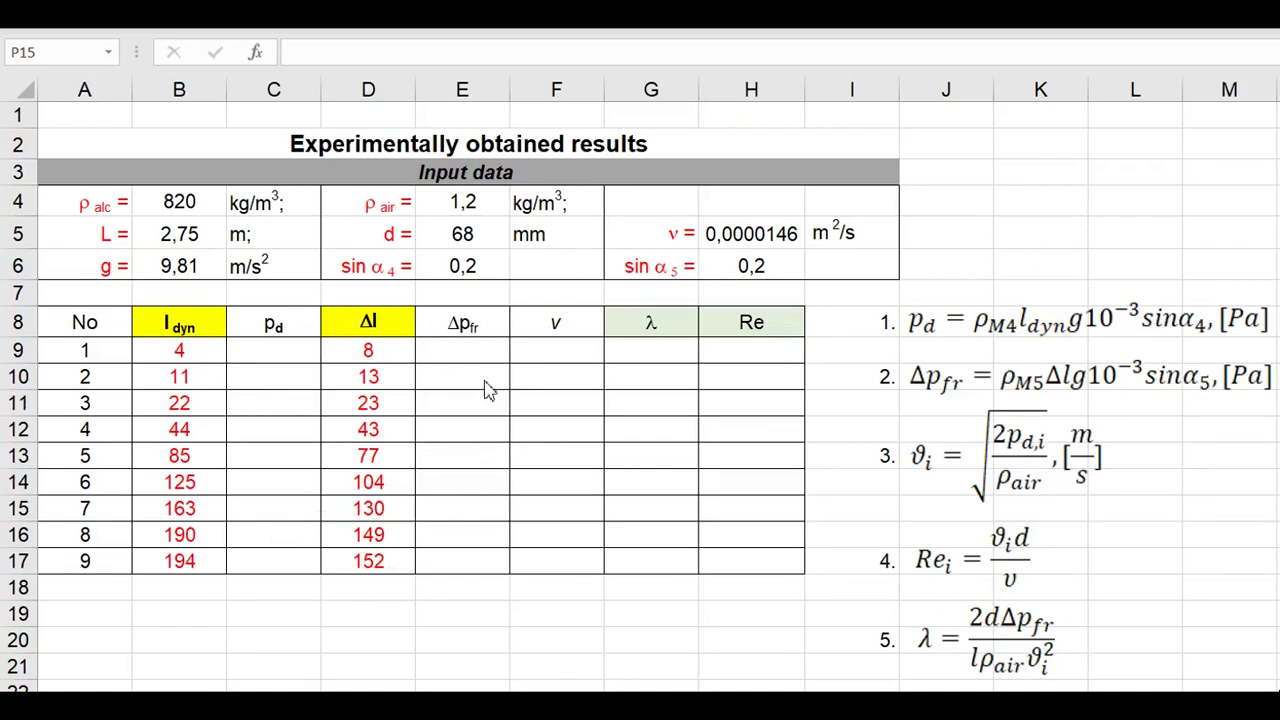
Enter the dynamic pressure formula =B4*B9*B6/1000*E6 in cell C9
left_click(290, 358)
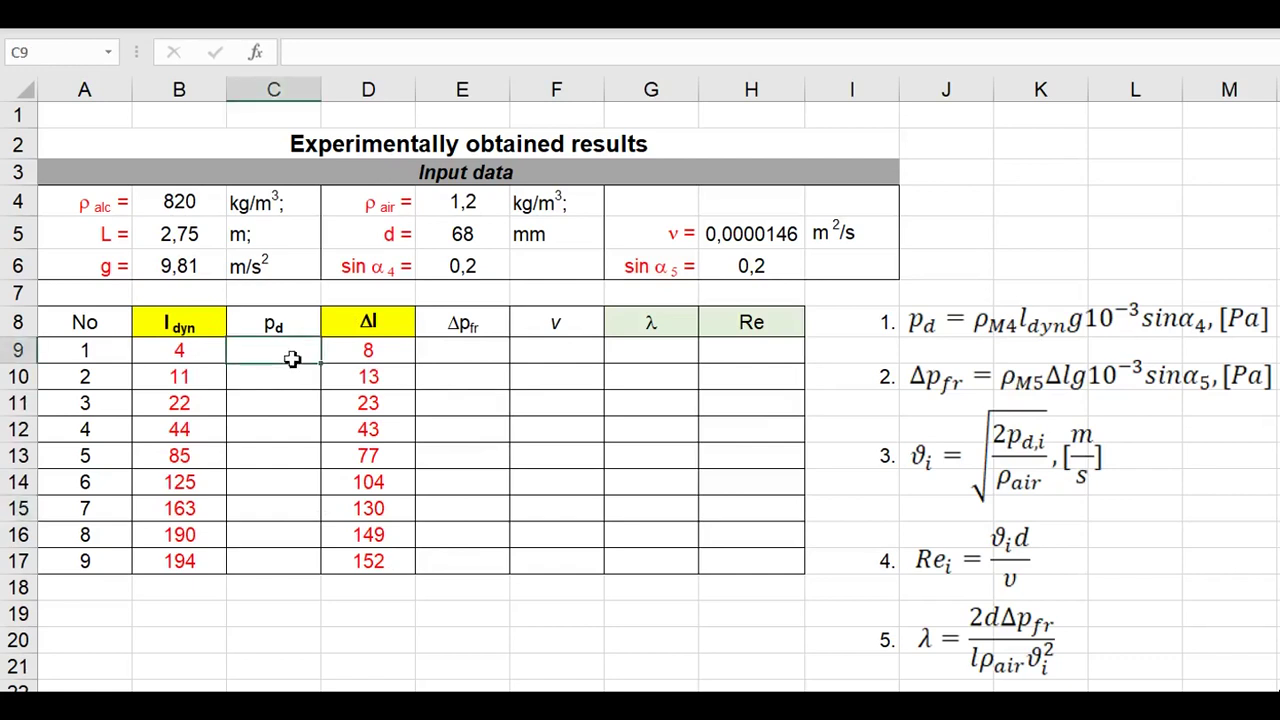
type("=")
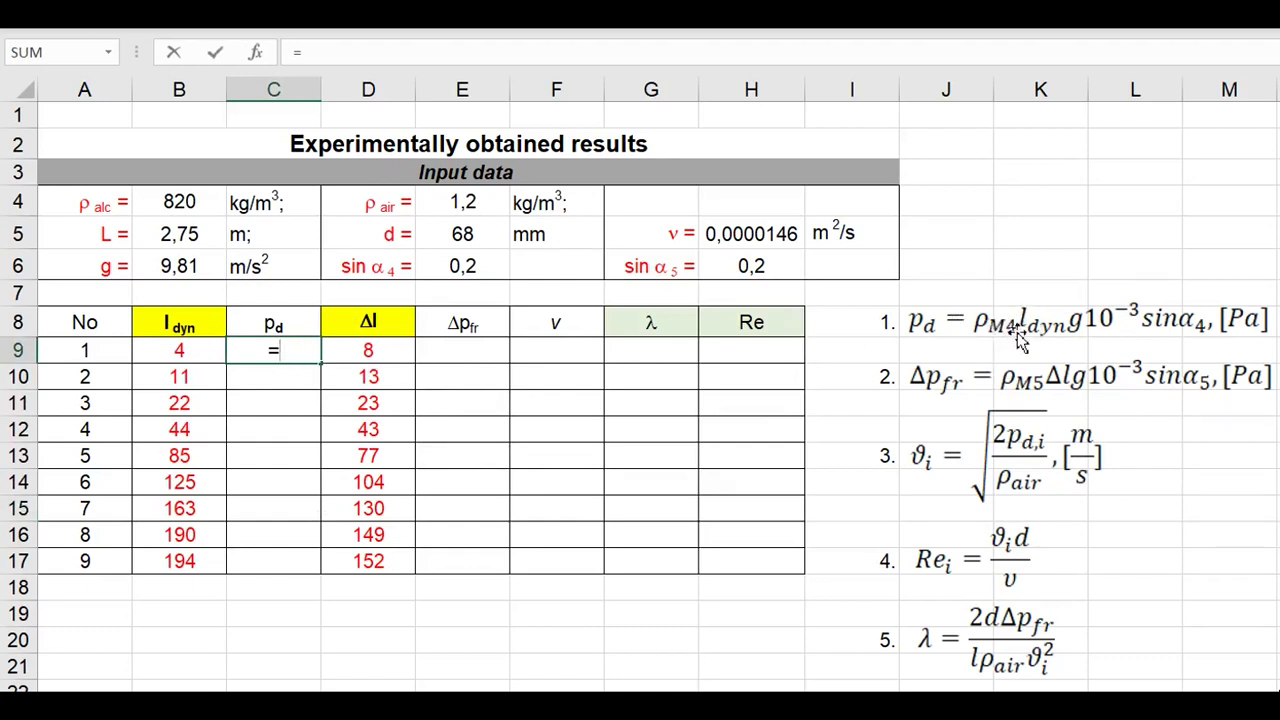
left_click(184, 205)
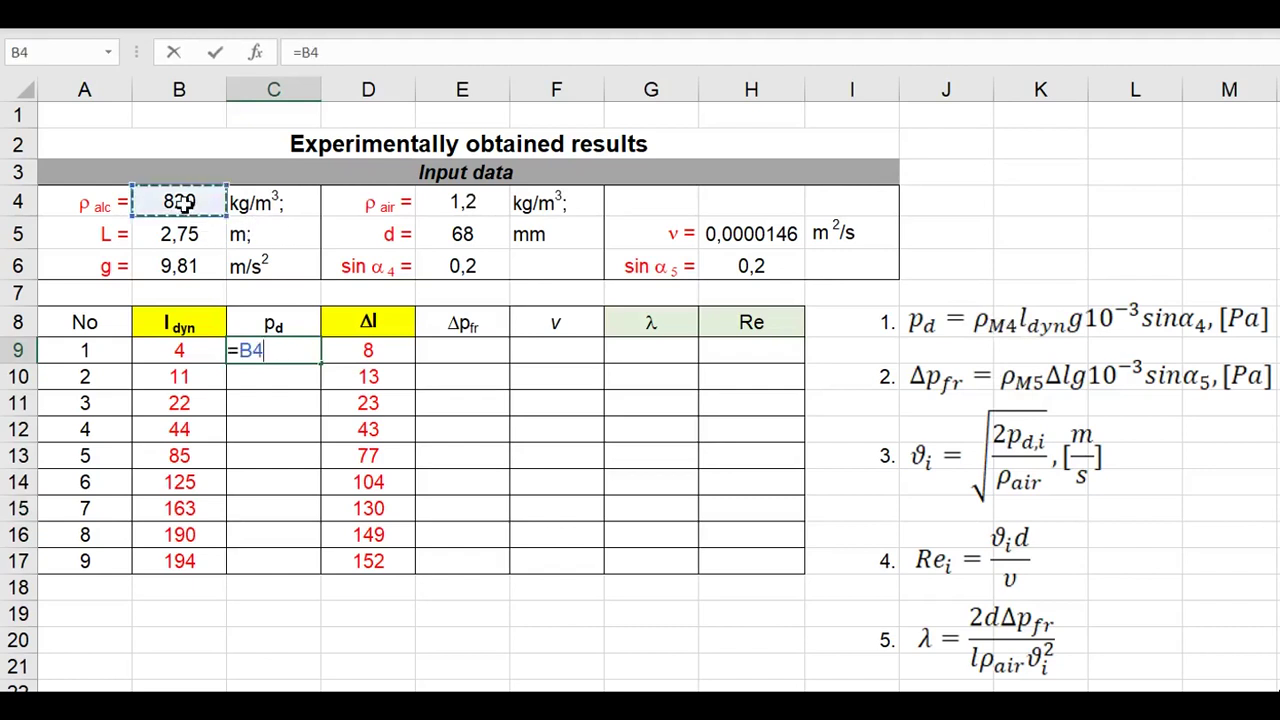
type("*")
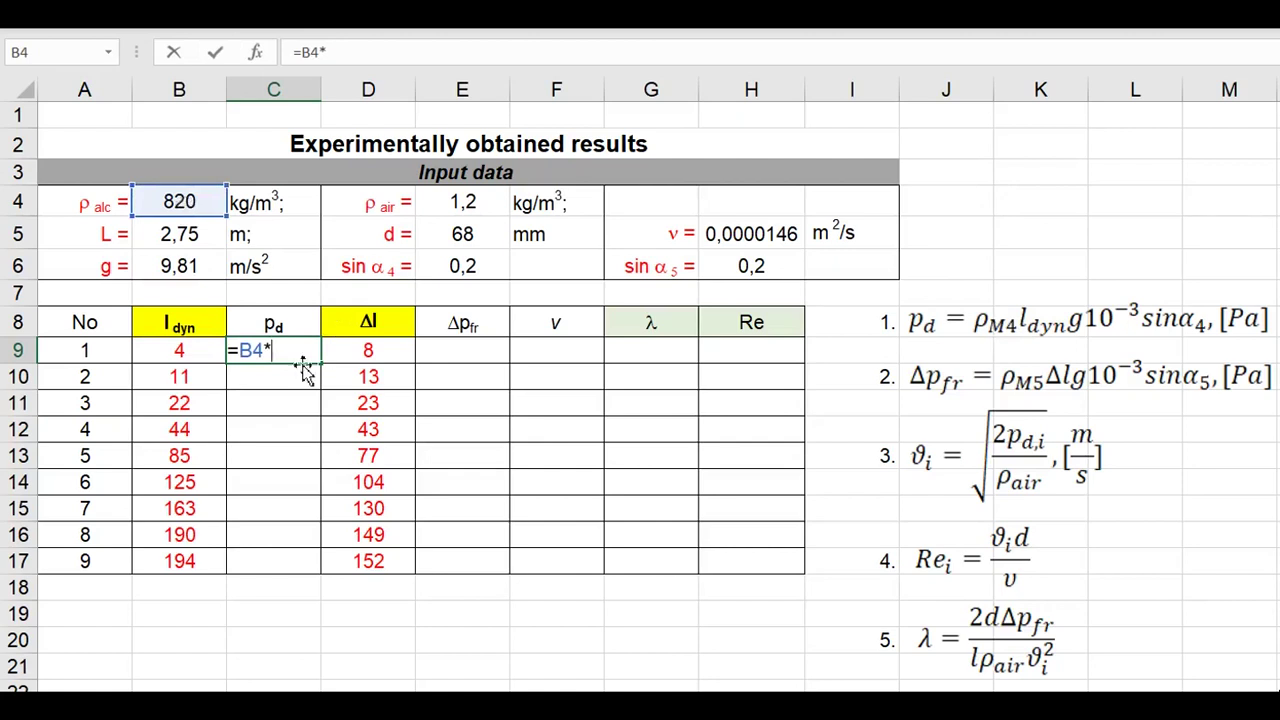
left_click(181, 352)
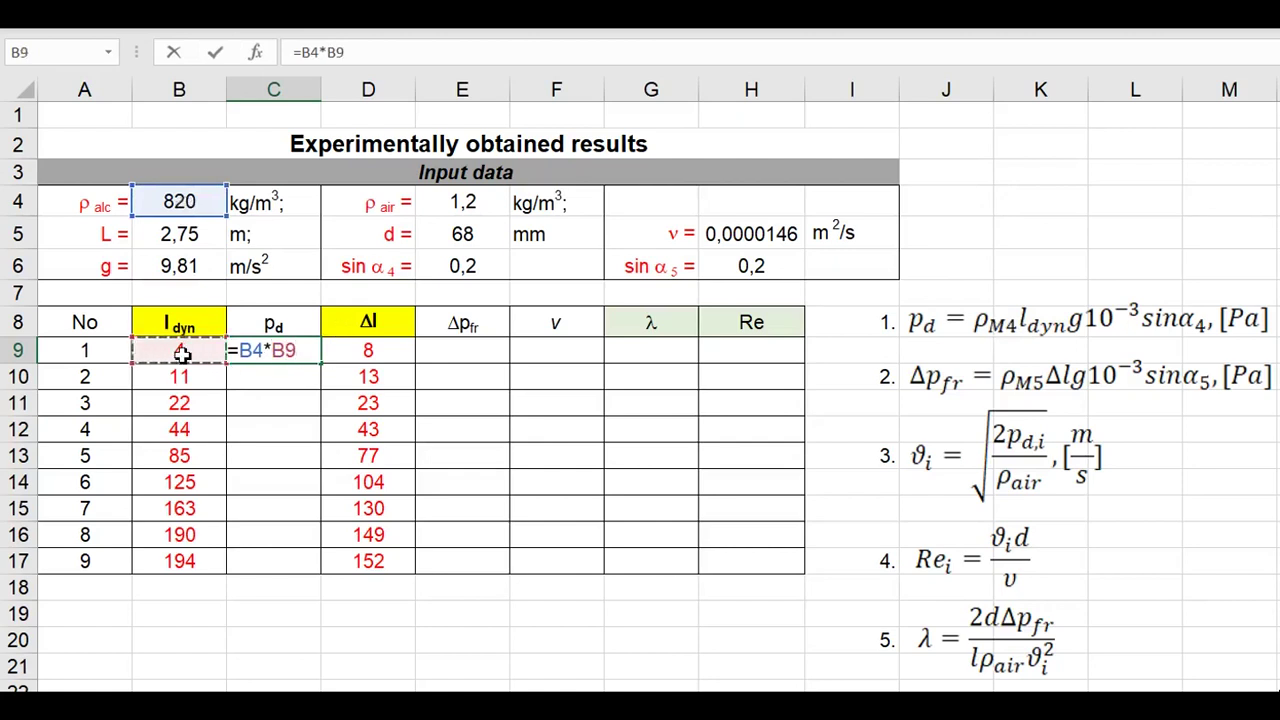
type("*")
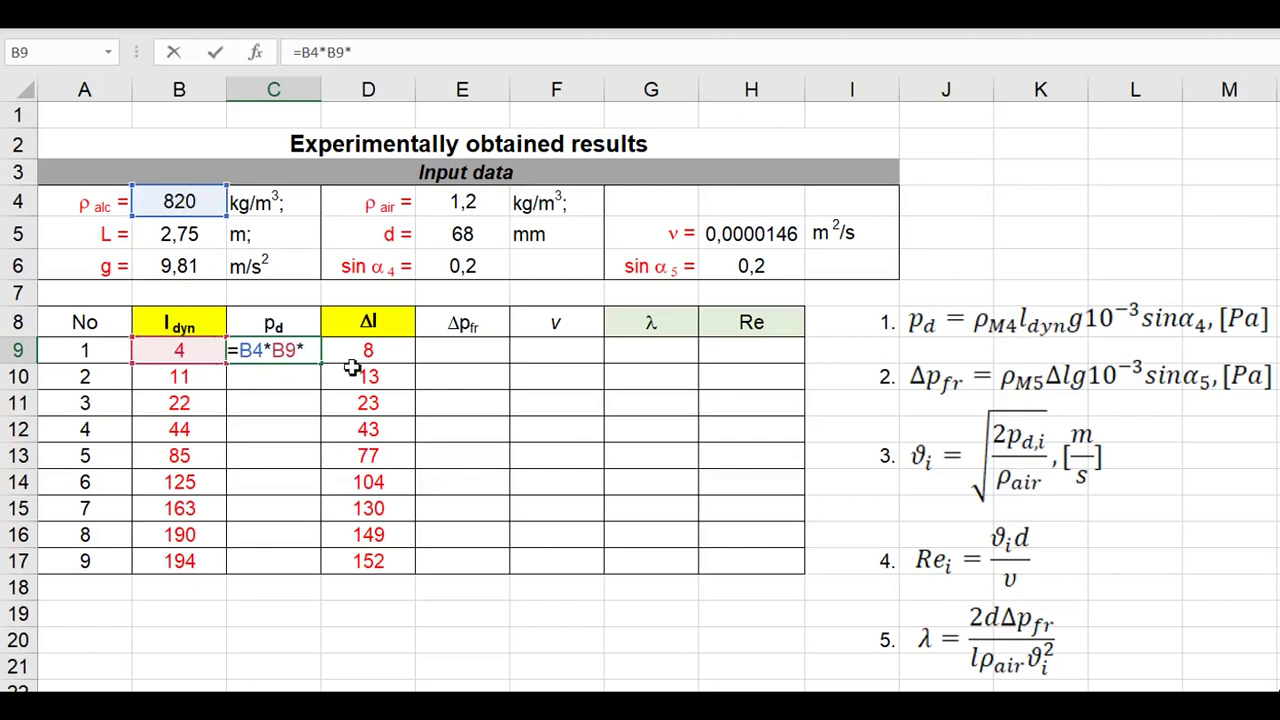
left_click(188, 266)
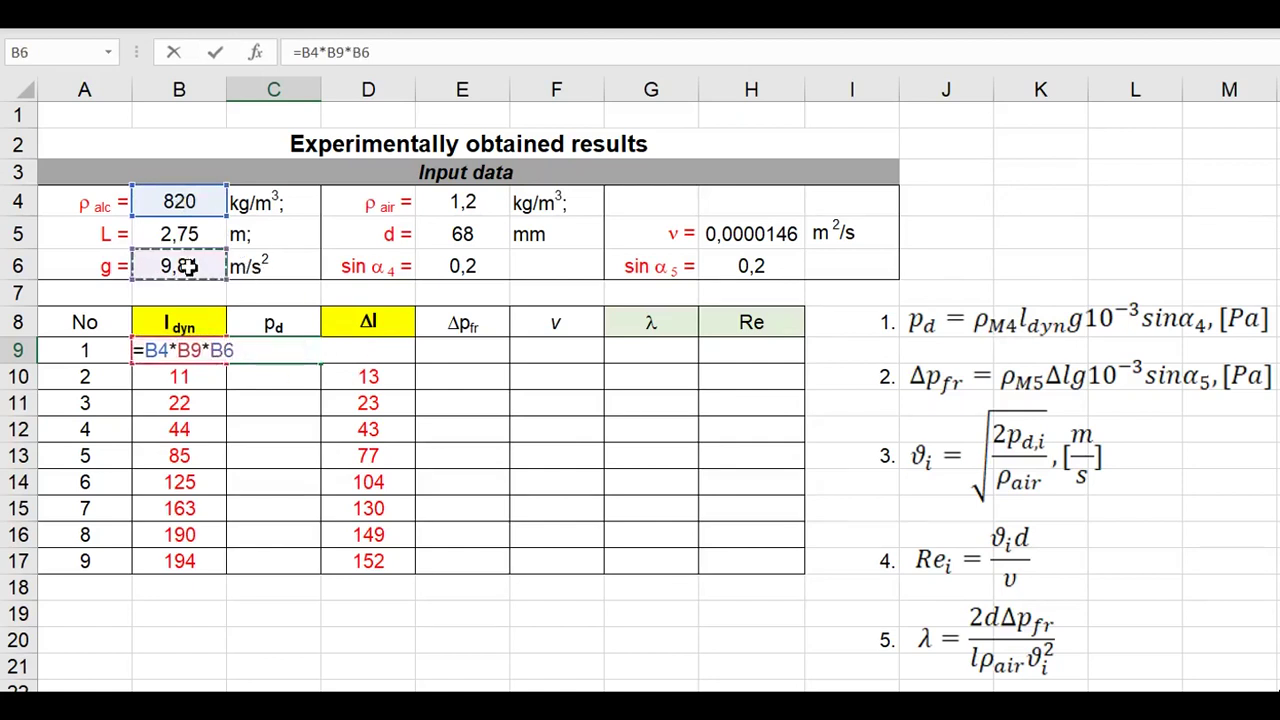
type("/1000")
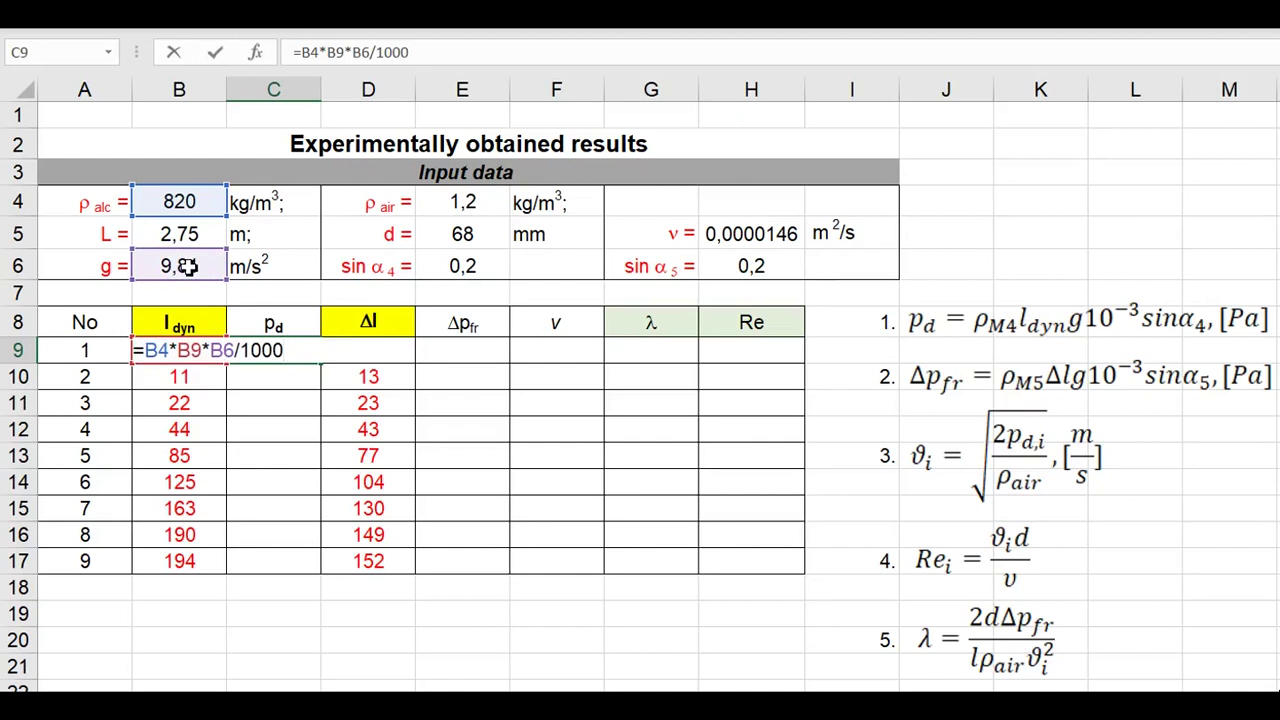
type("*")
left_click(470, 265)
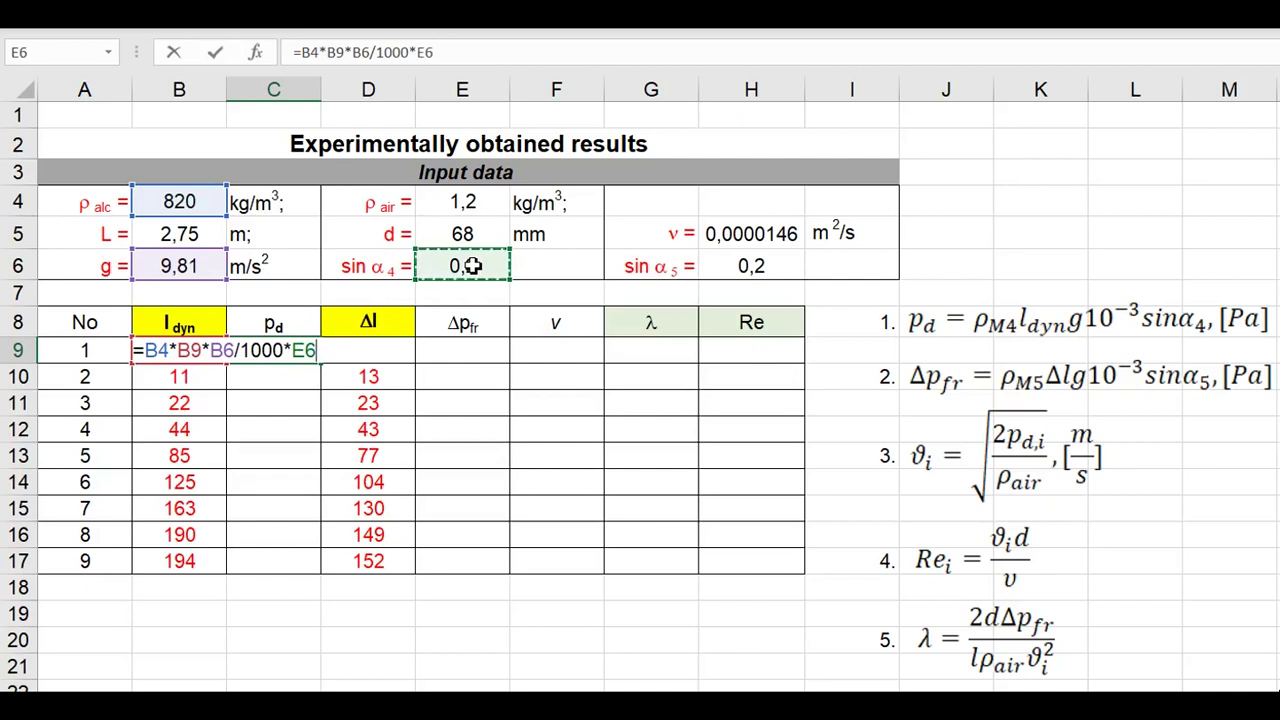
key("Return")
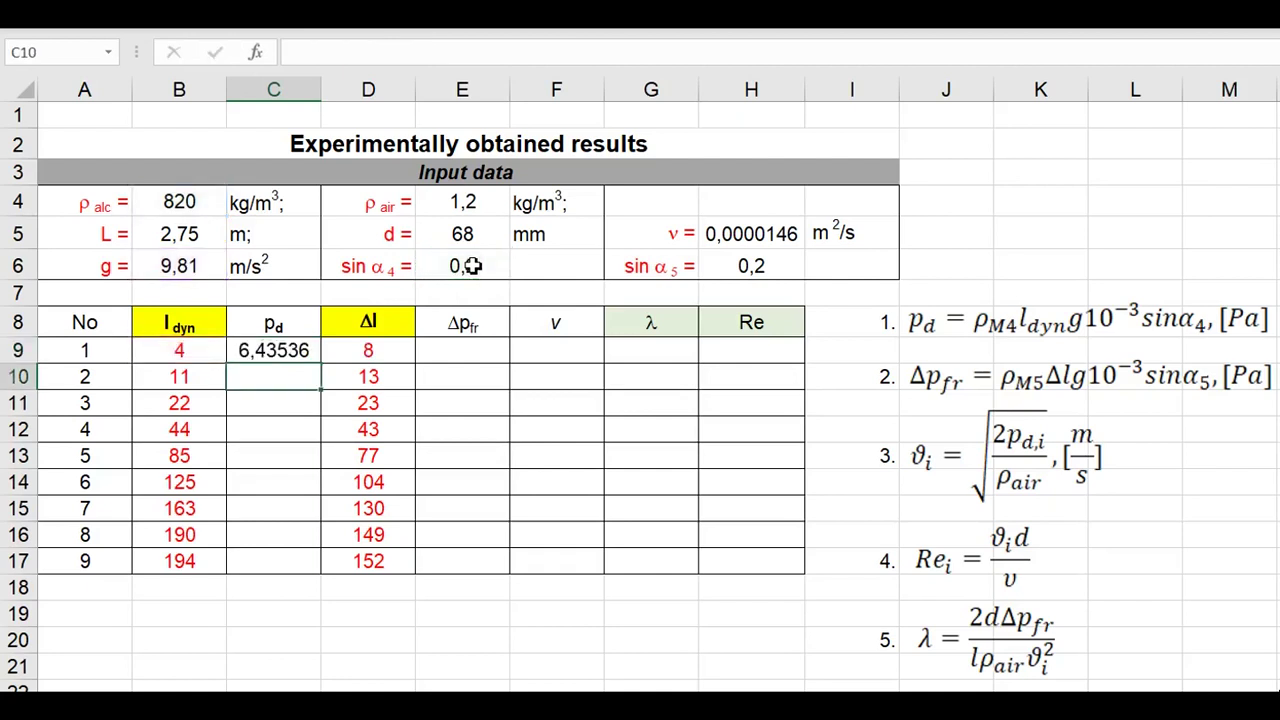
Make the B4 and B6 references in C9's formula absolute, as $B$4 and $B$6
left_click(285, 358)
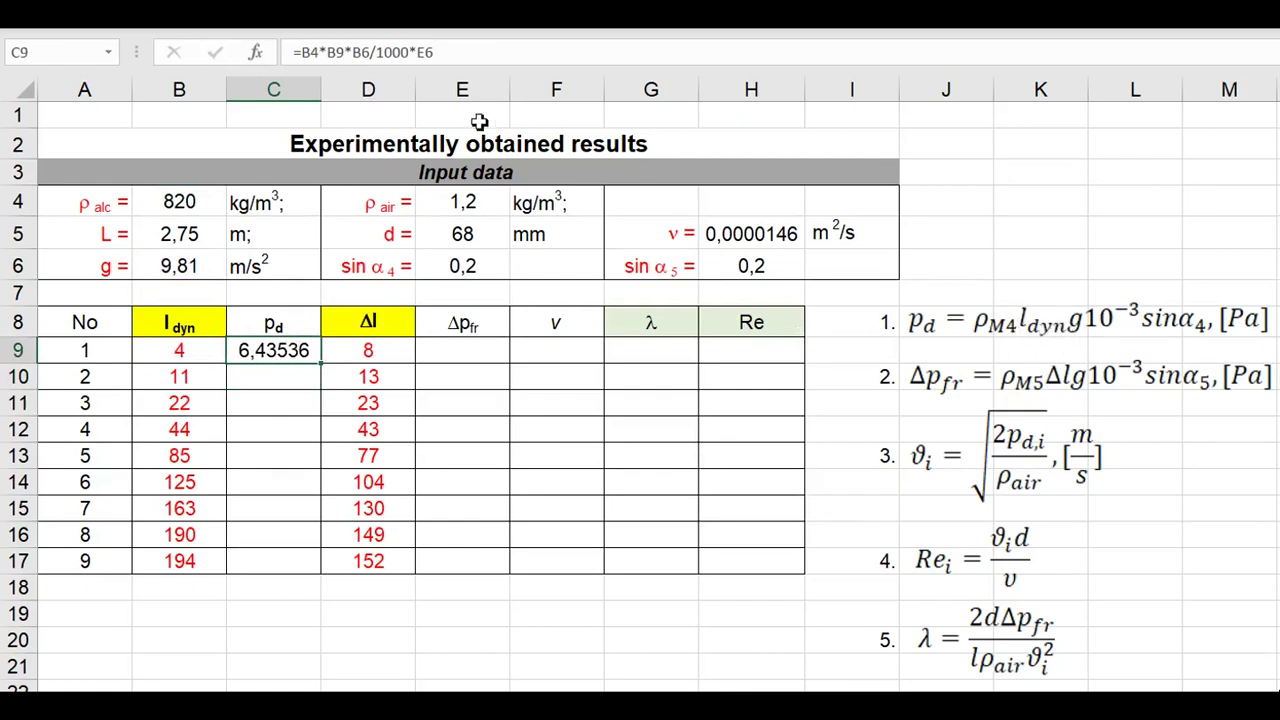
left_click(305, 54)
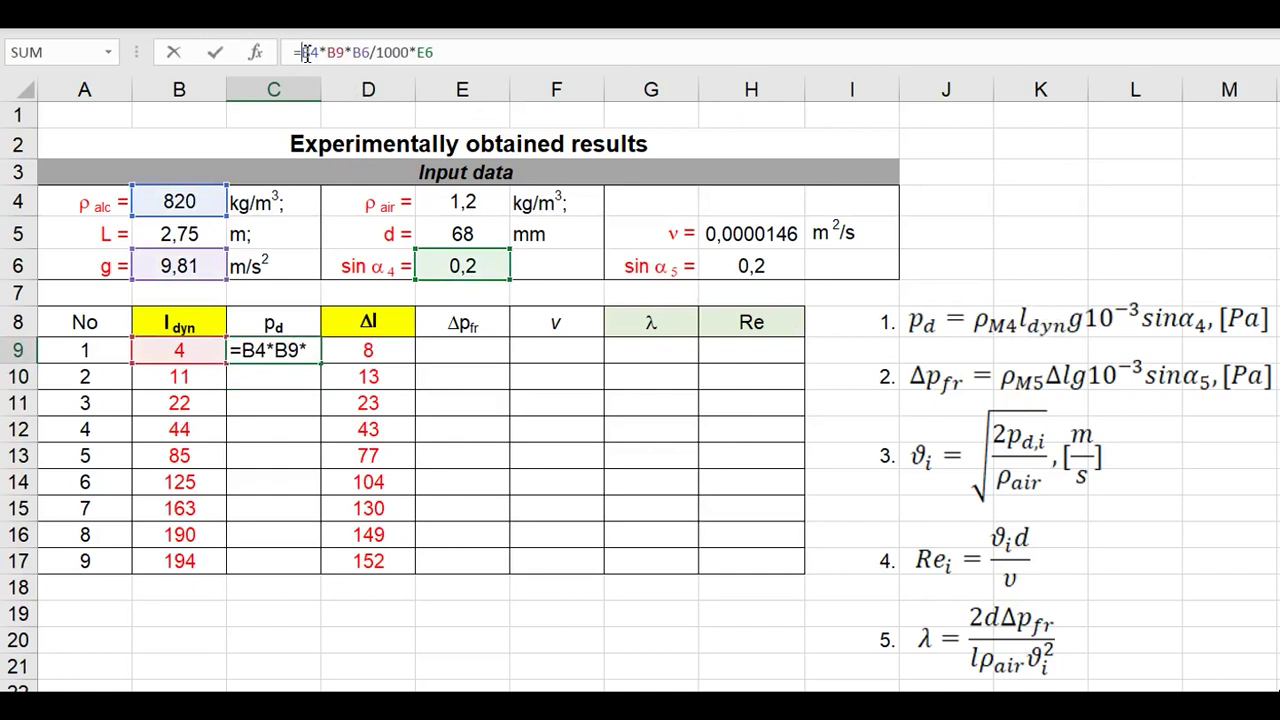
type("$B$")
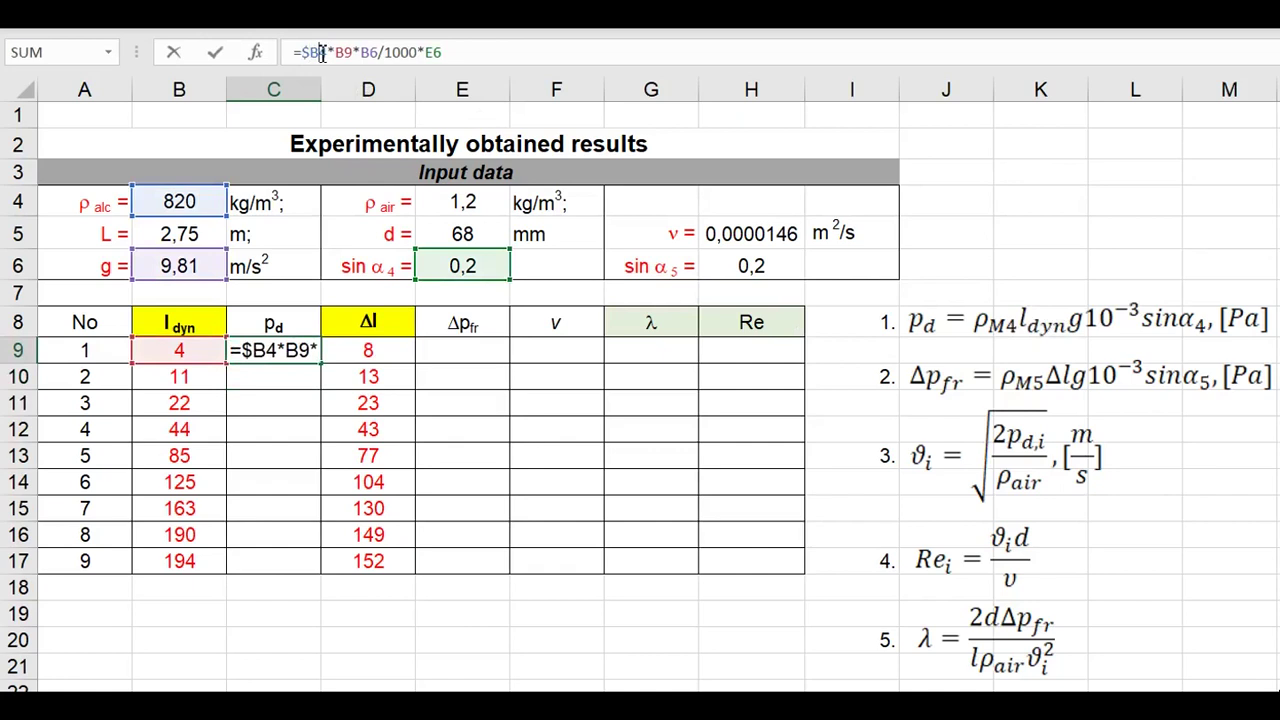
left_click(320, 52)
type("$")
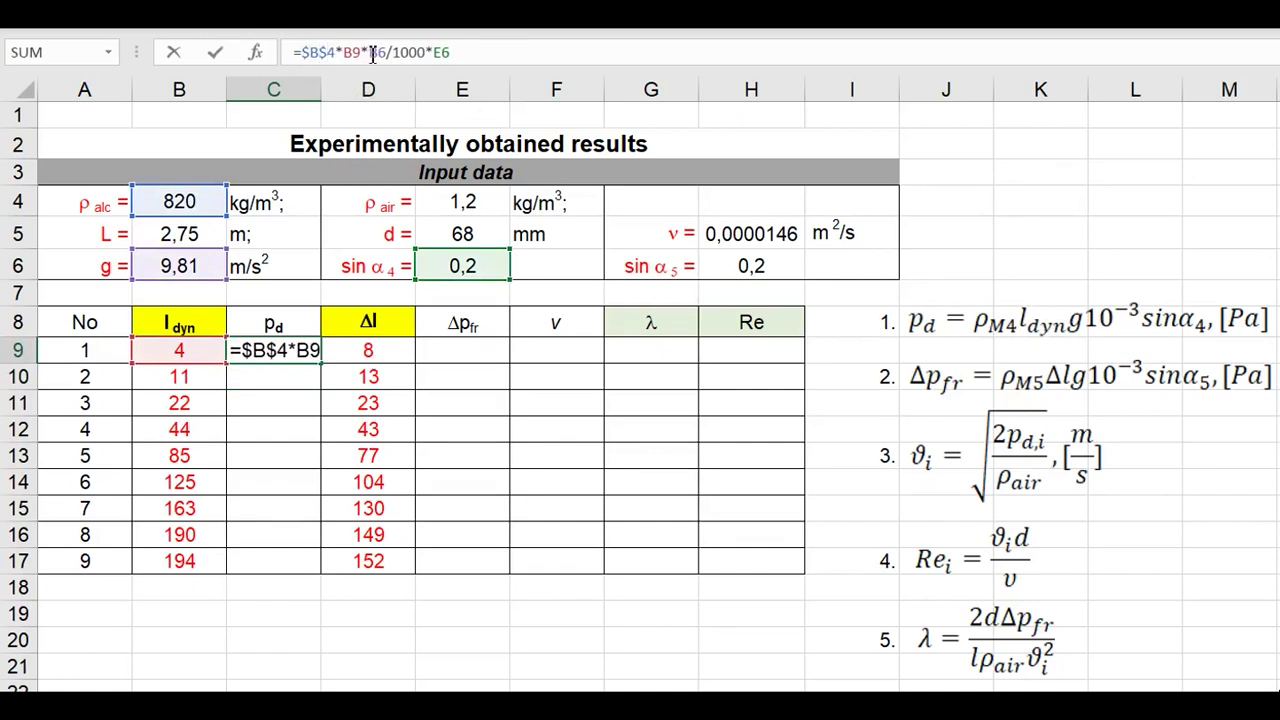
left_click(370, 53)
type("$B")
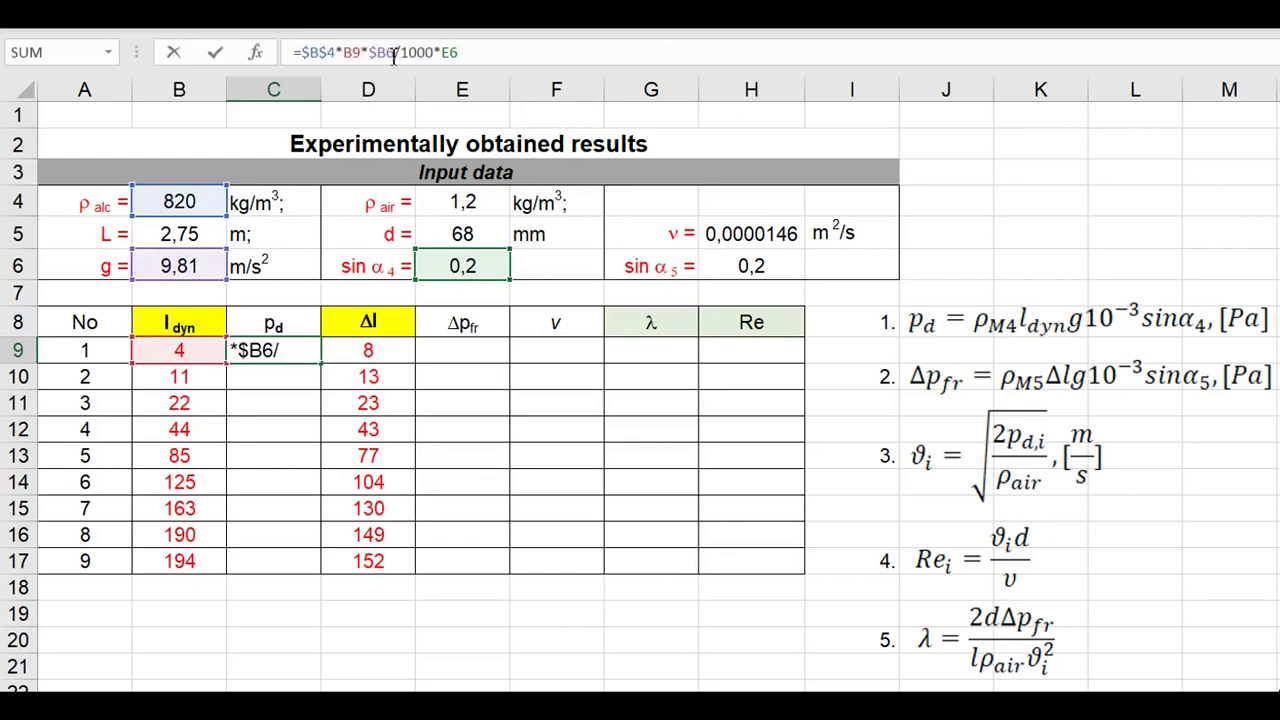
type("$")
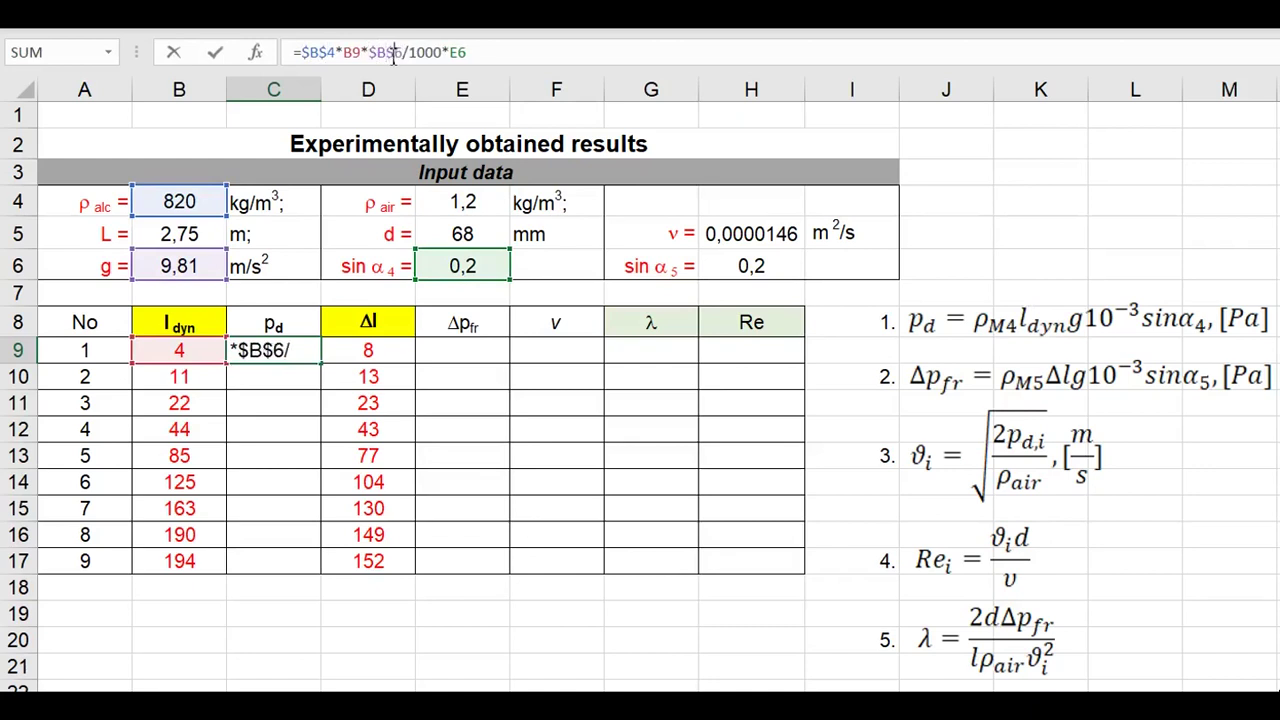
Make the E6 reference in C9's formula absolute as $E$6 and fill the formula down to C17
left_click(452, 52)
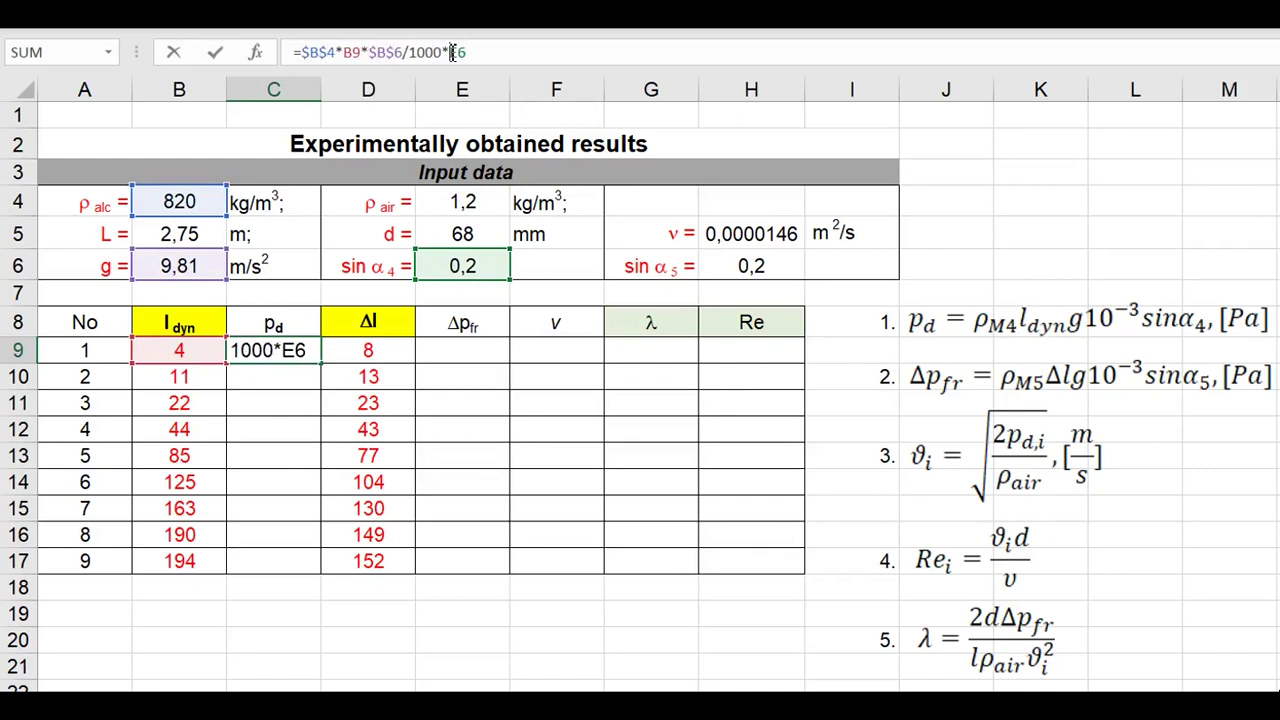
type("$")
left_click(471, 52)
type("$E$")
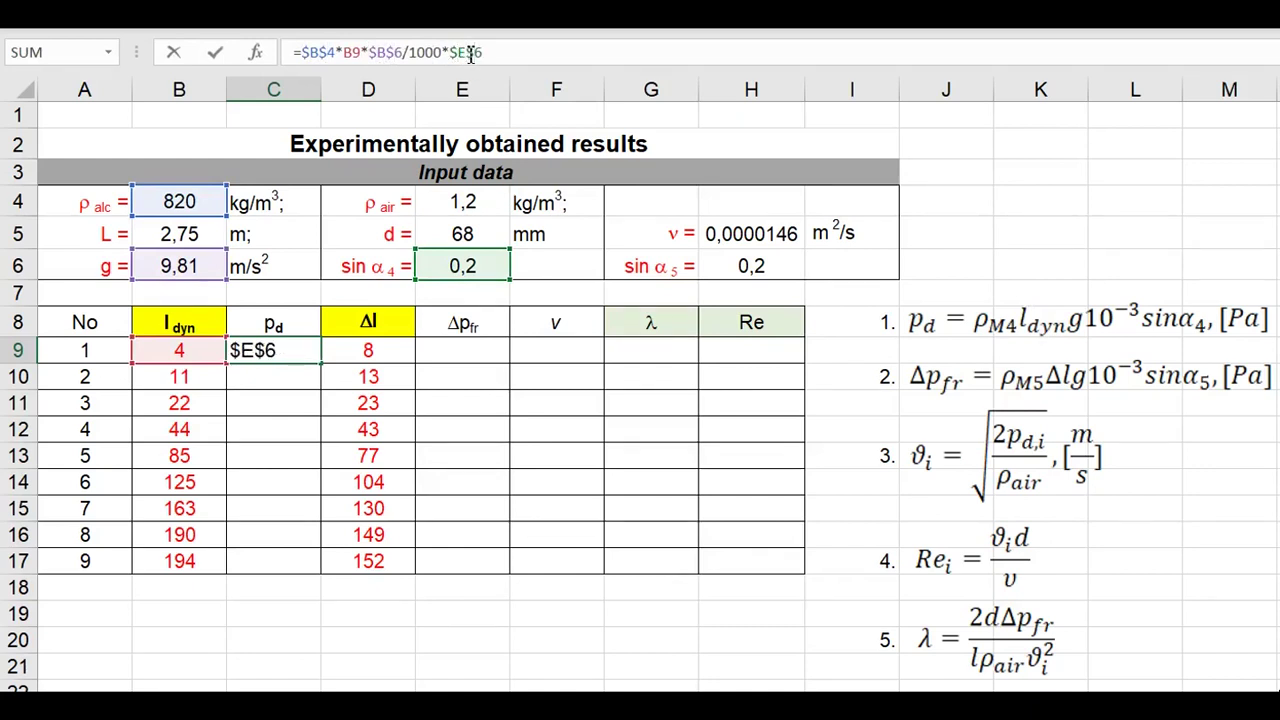
key("Return")
left_click(285, 350)
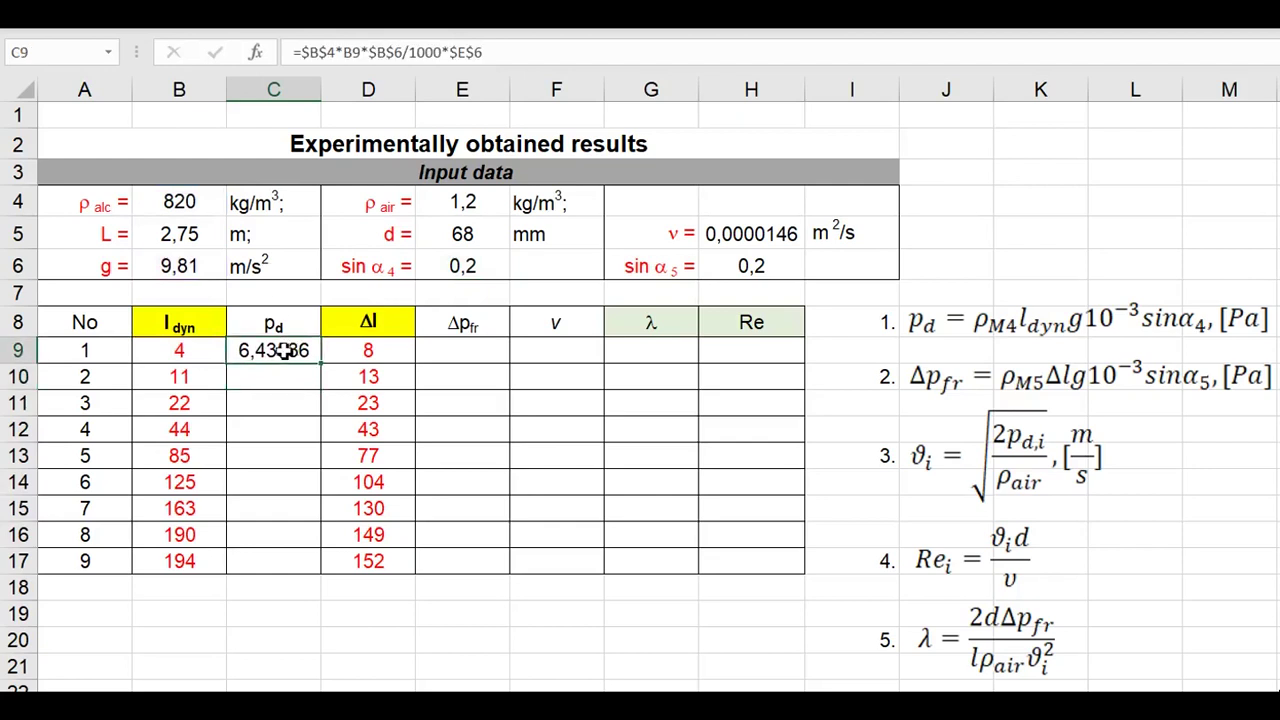
left_click_drag(324, 367, 312, 568)
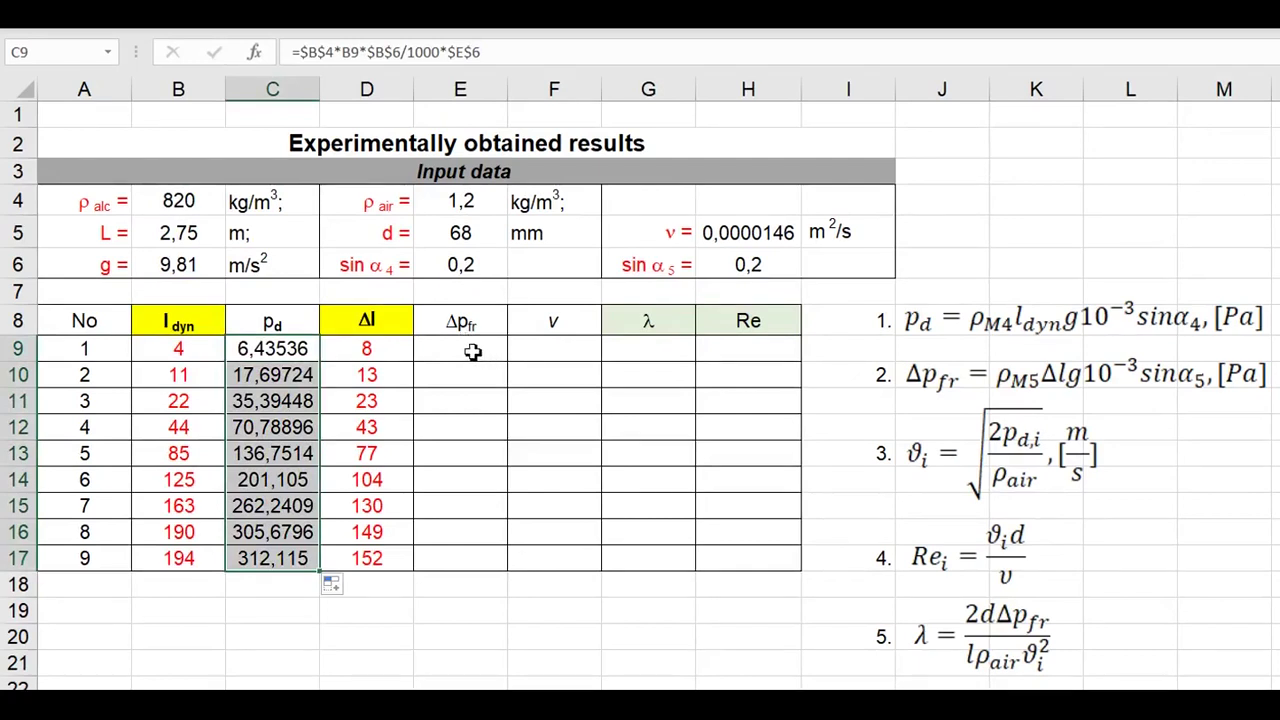
Enter the friction pressure loss formula =B4*D9*B6/1000*H6 in cell E9
left_click(472, 351)
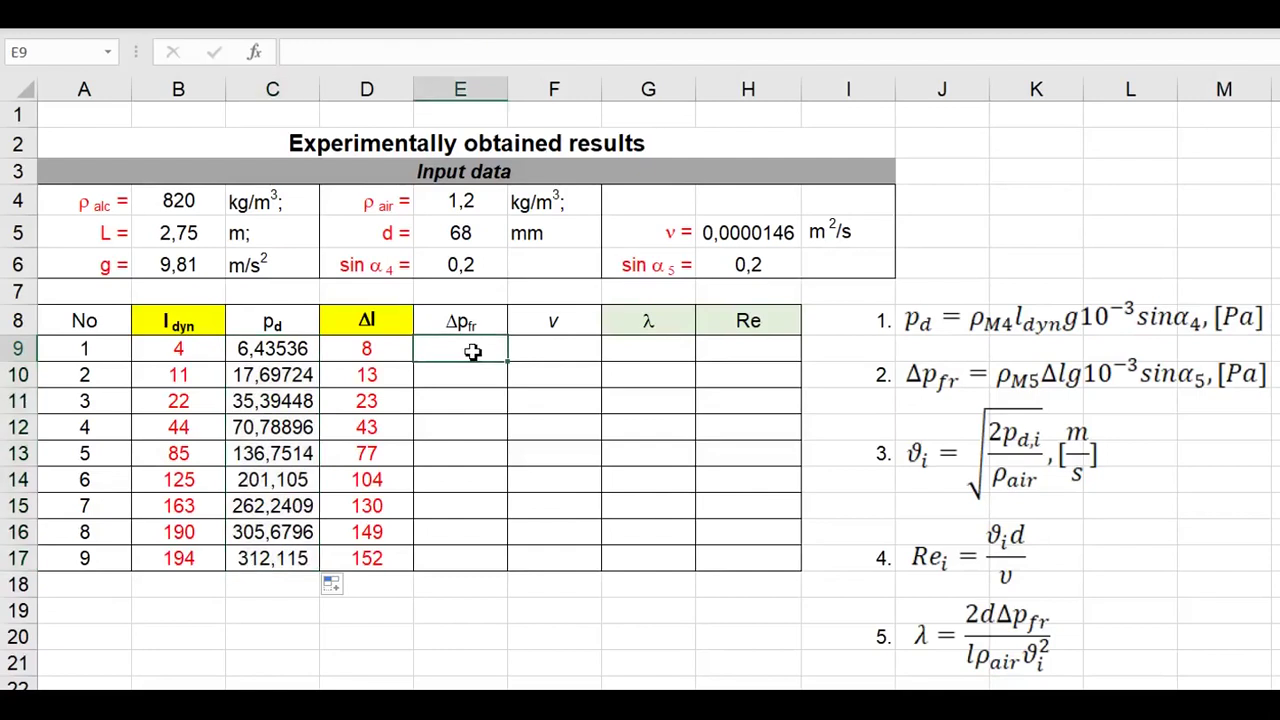
type("=")
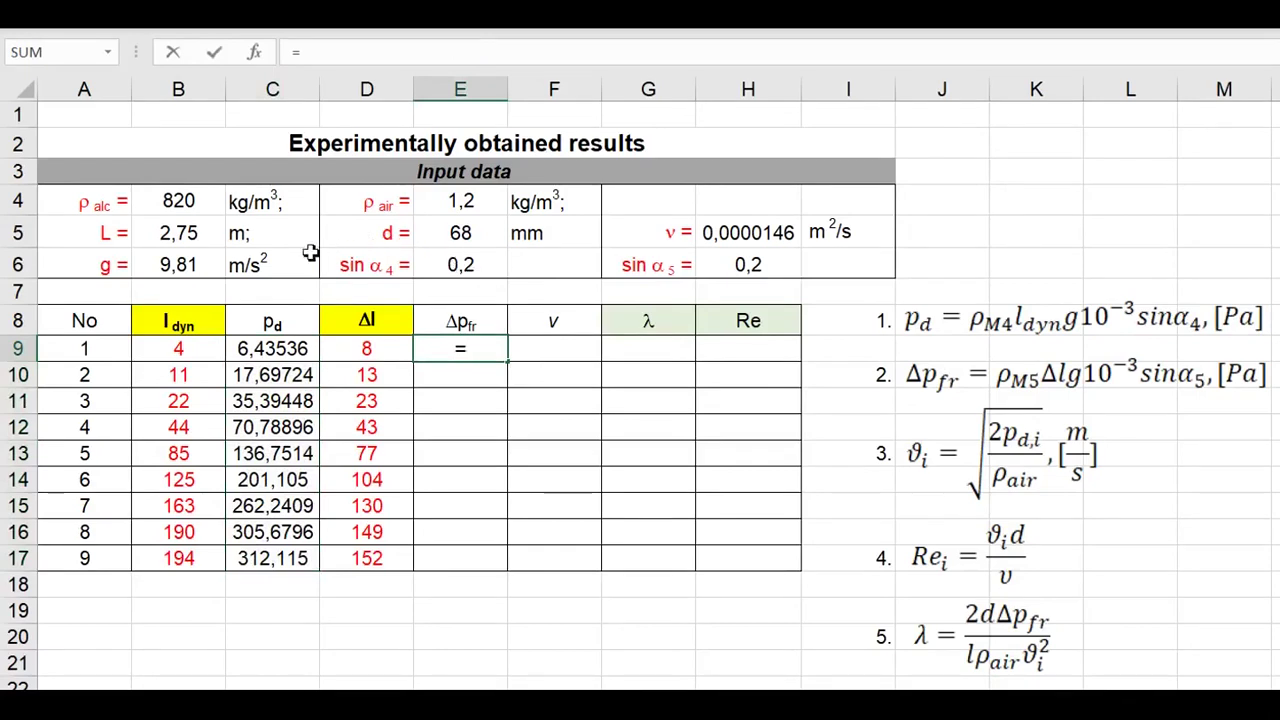
left_click(182, 202)
type("*")
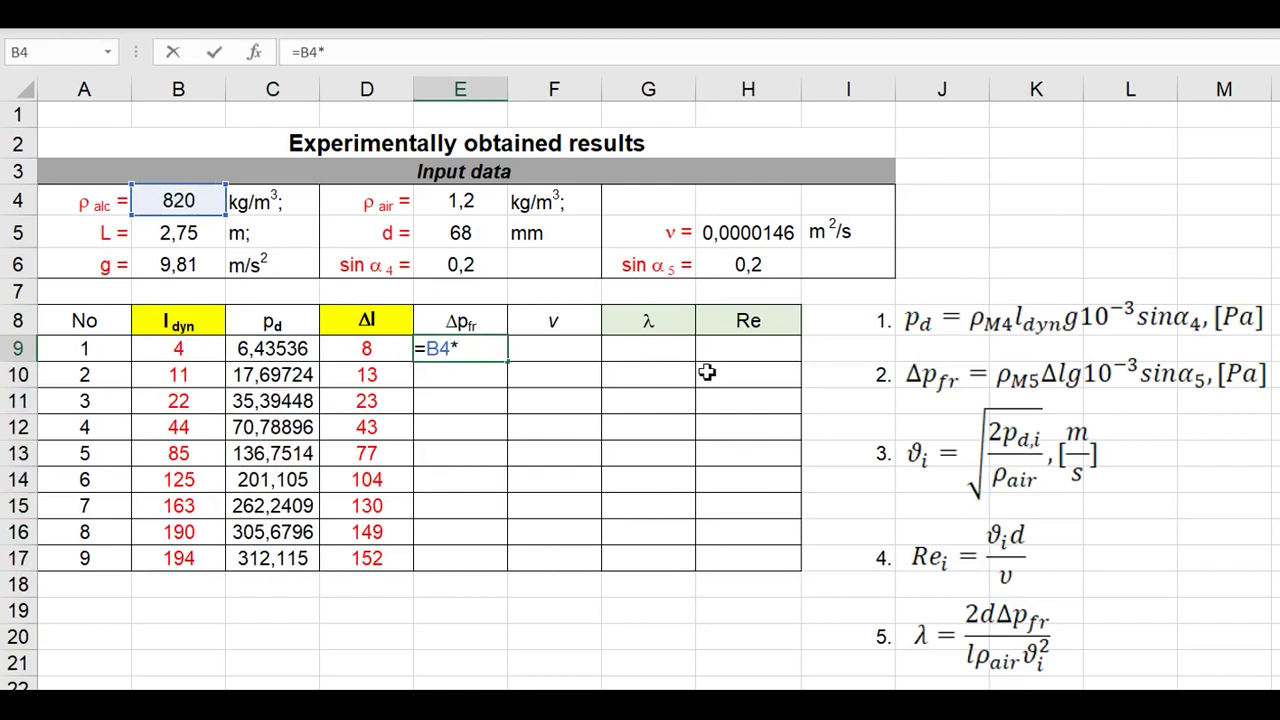
left_click(378, 346)
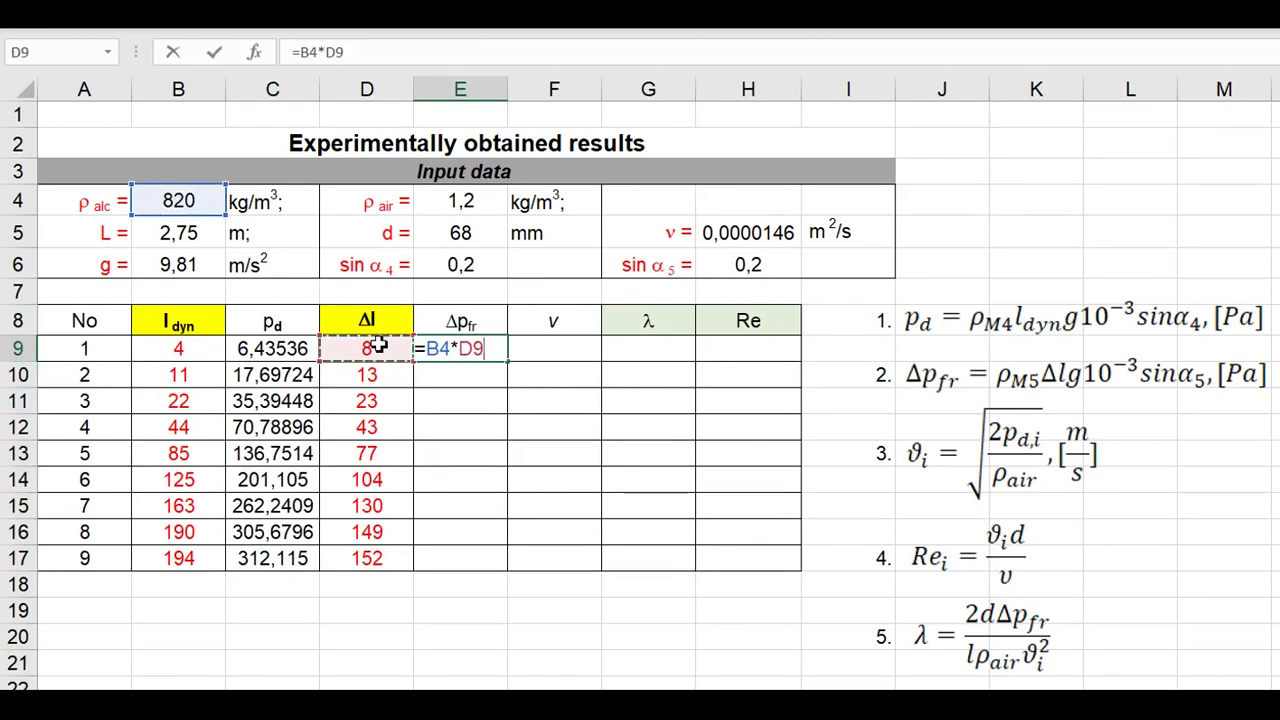
type("*")
left_click(190, 265)
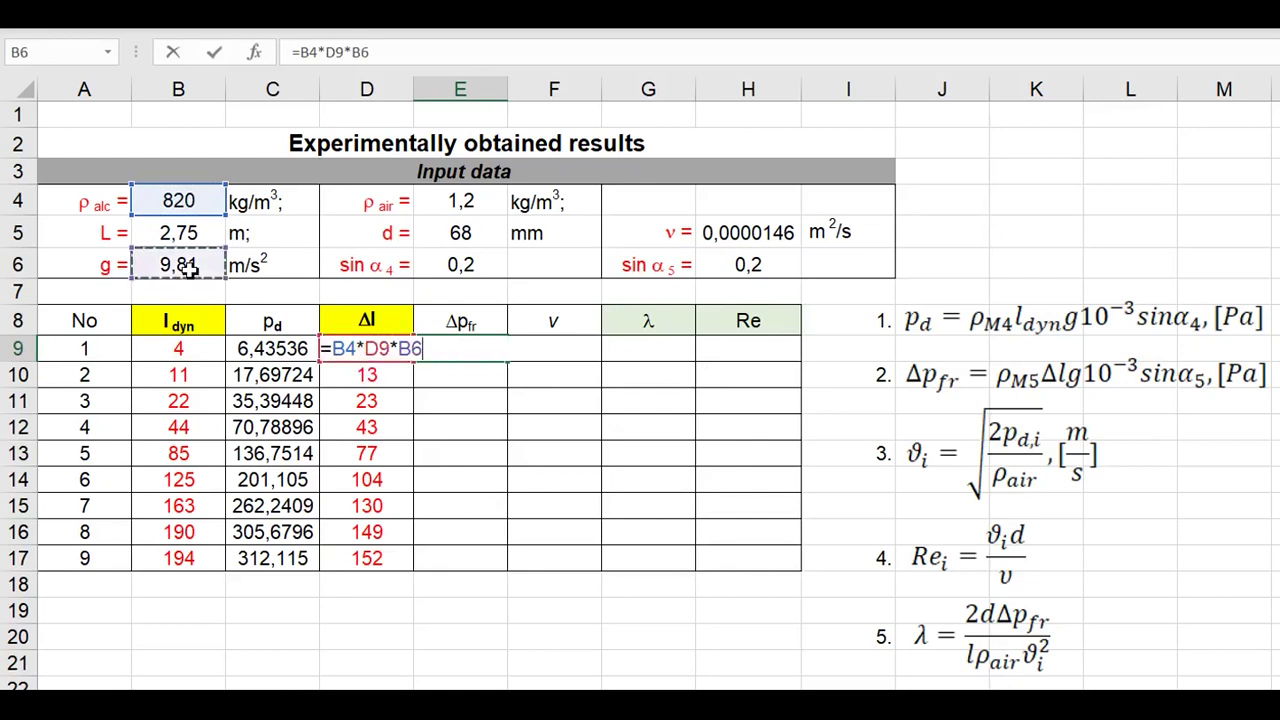
type("/1000")
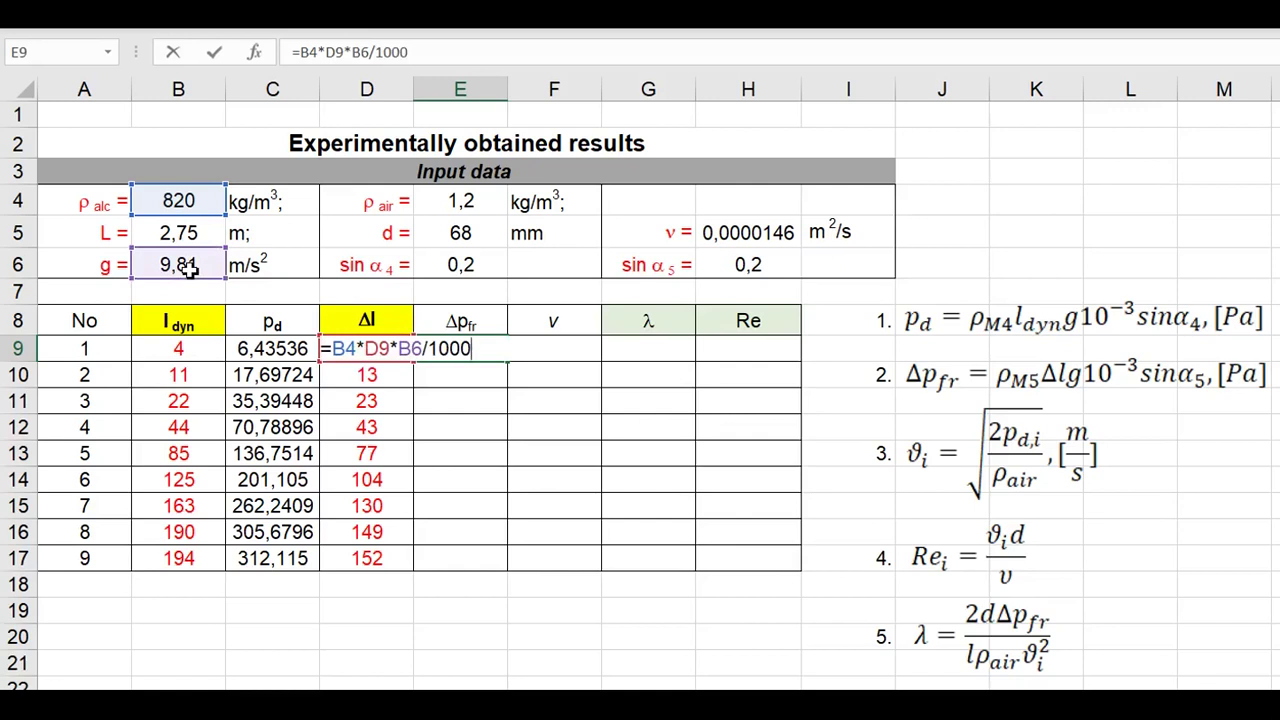
type("*")
left_click(750, 265)
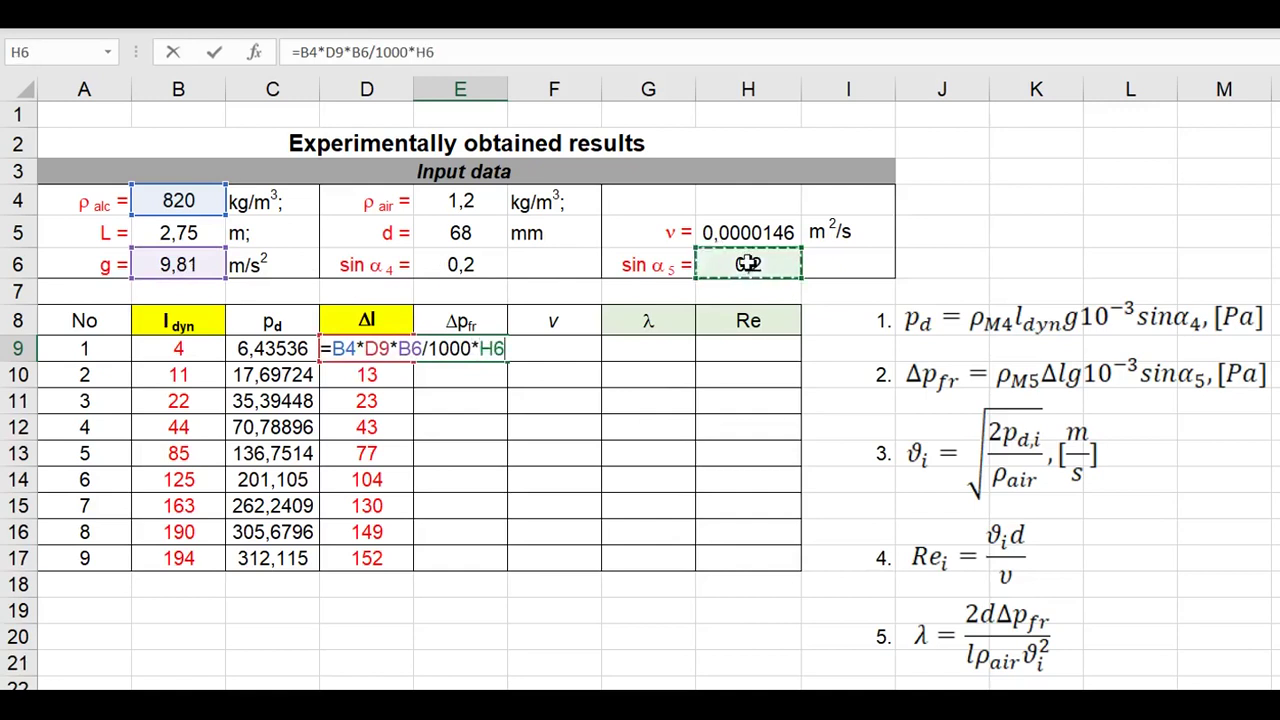
key("Return")
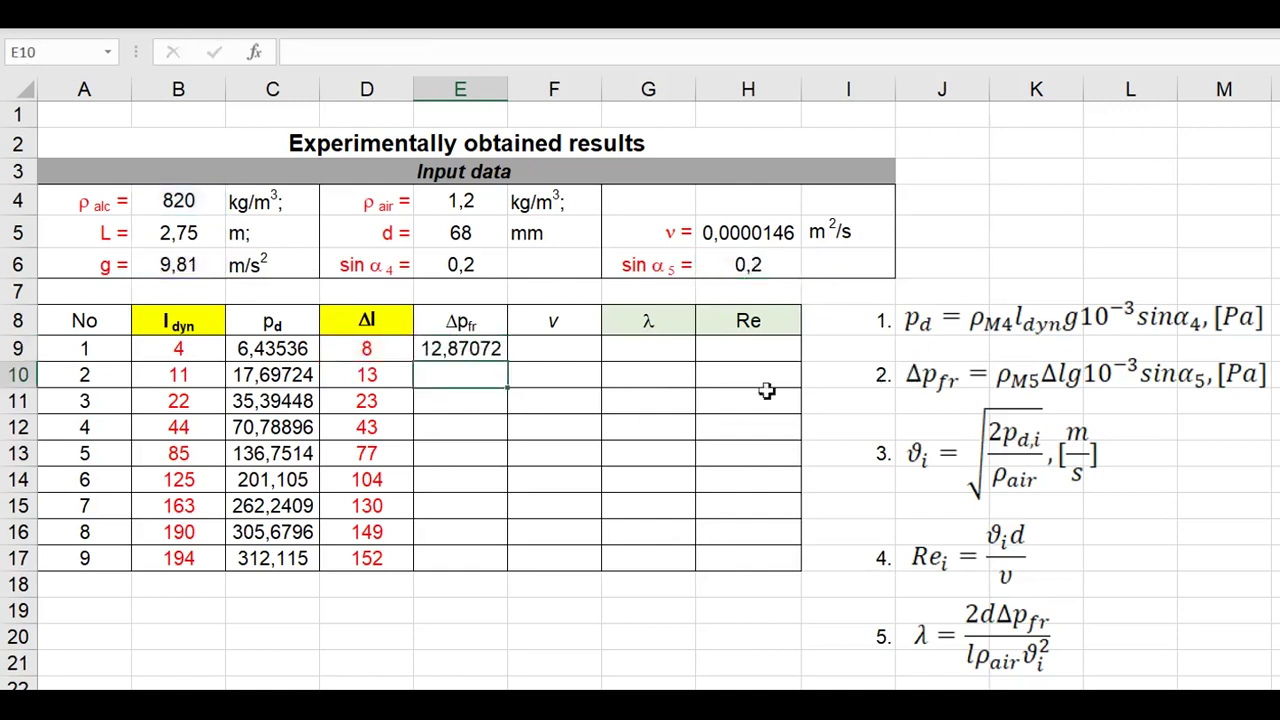
Make the B4 and B6 references in E9's friction pressure loss formula absolute, as $B$4 and $B$6
left_click(465, 348)
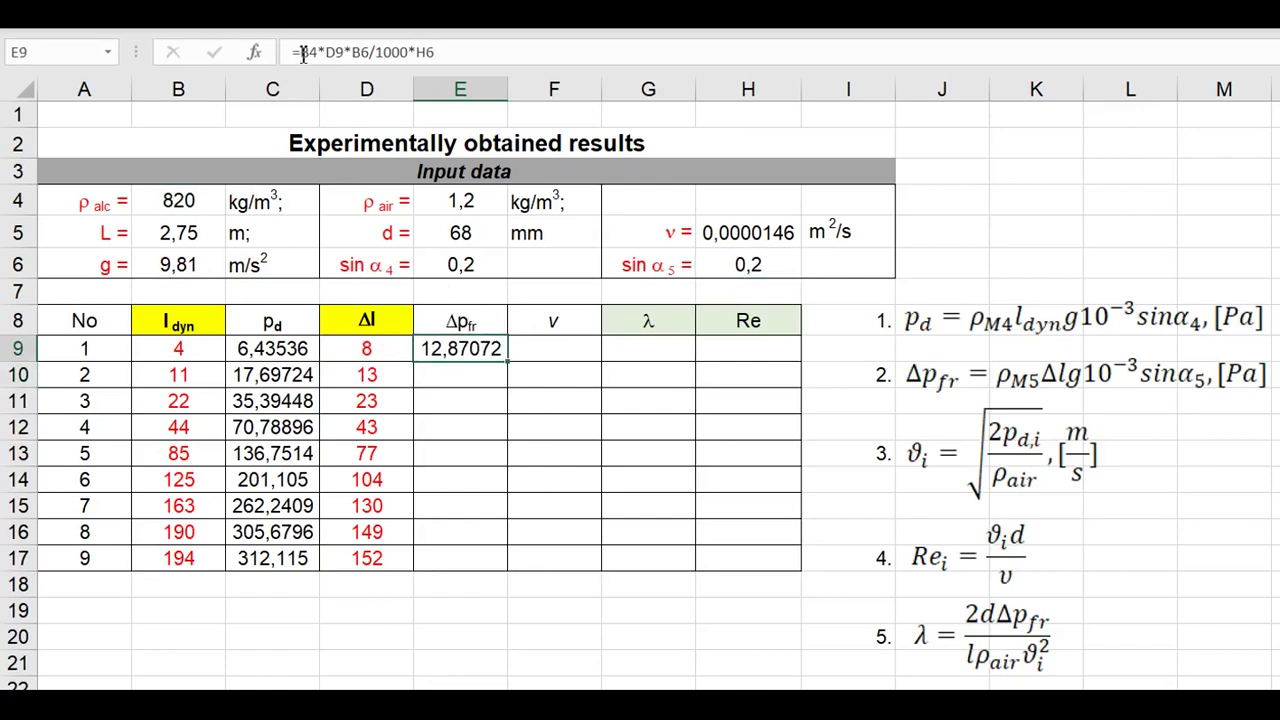
left_click(303, 52)
type("$")
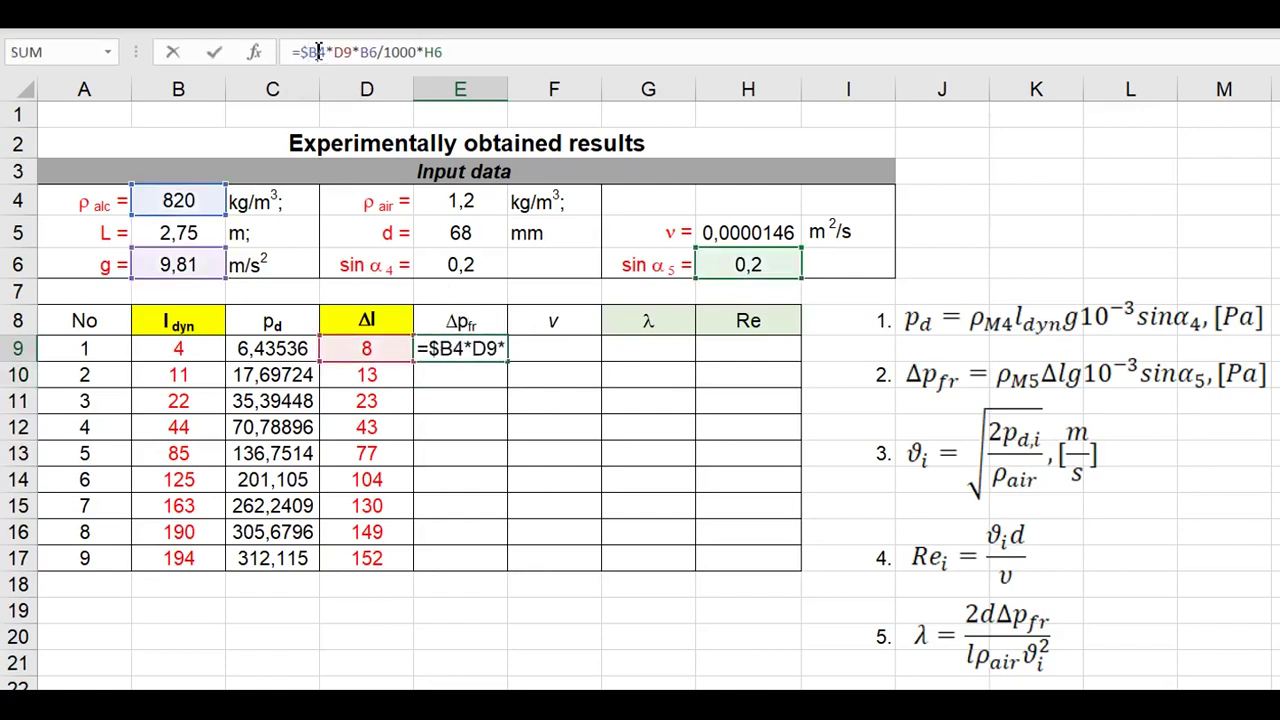
left_click(318, 52)
type("$")
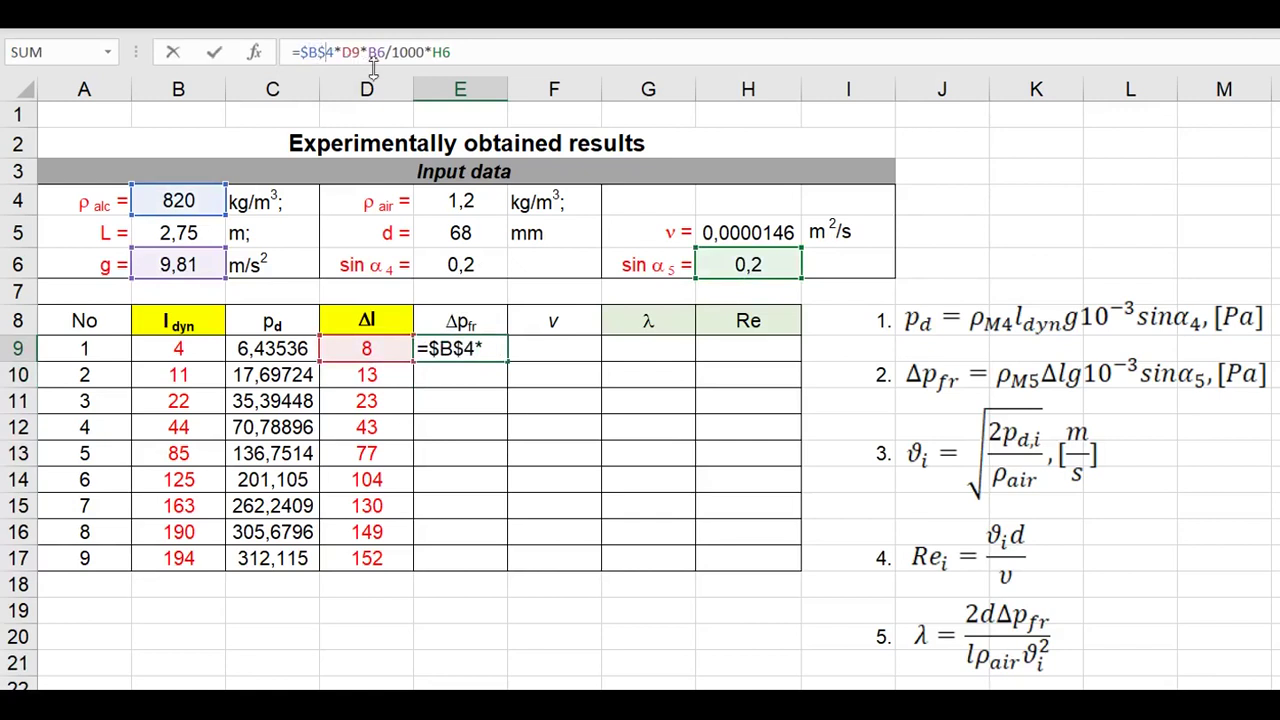
left_click(369, 52)
type("$B")
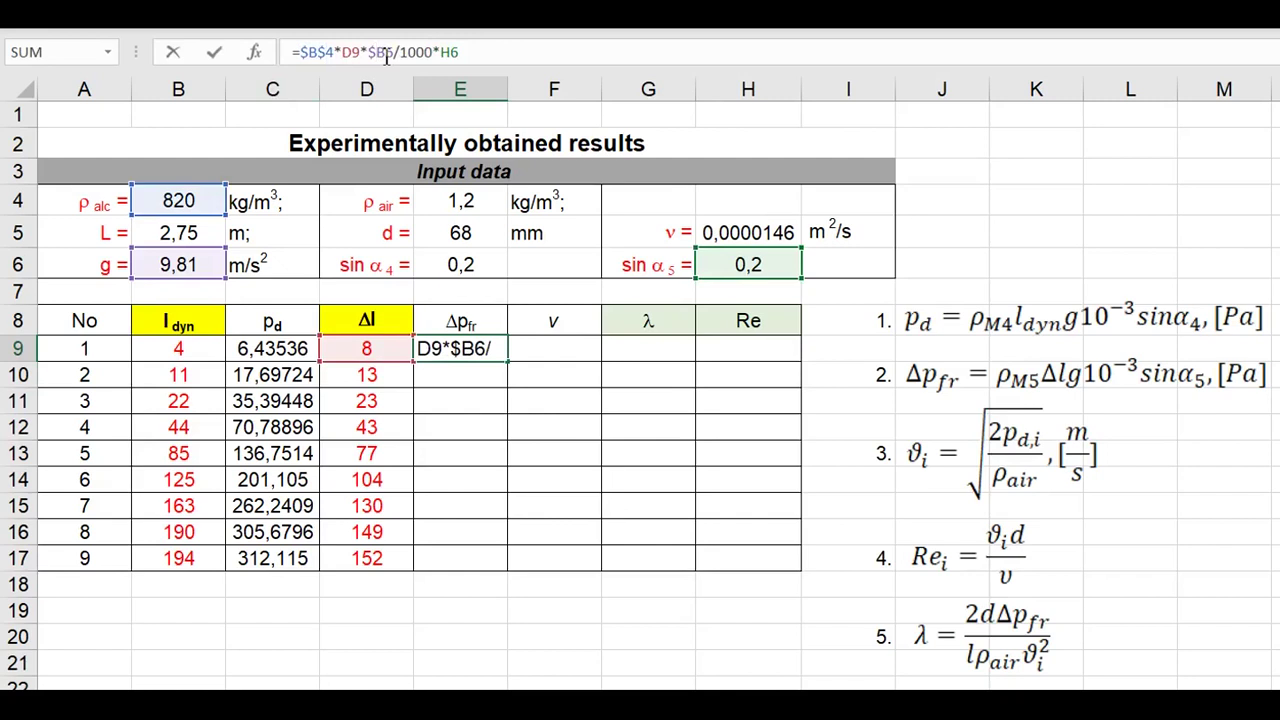
type("$")
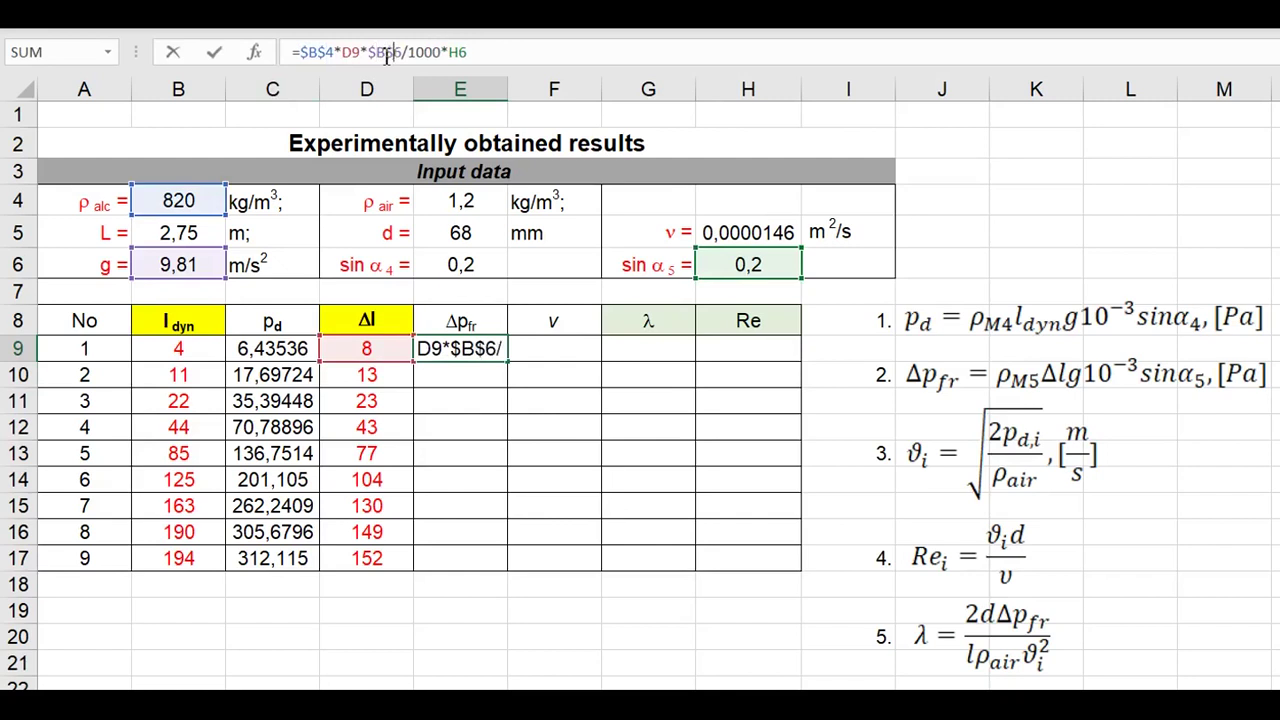
Make the H6 reference in E9's formula absolute as $H$6 and fill the formula down to E17
left_click(450, 52)
type("$")
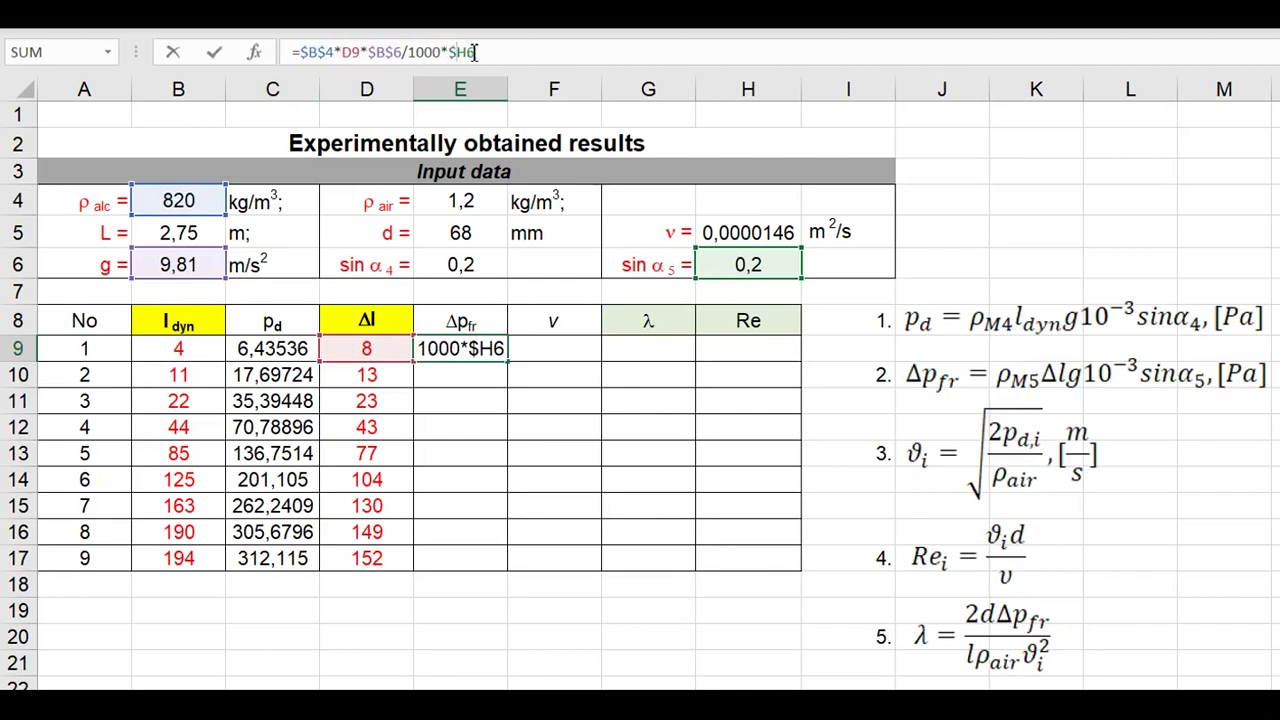
left_click(471, 52)
type("$")
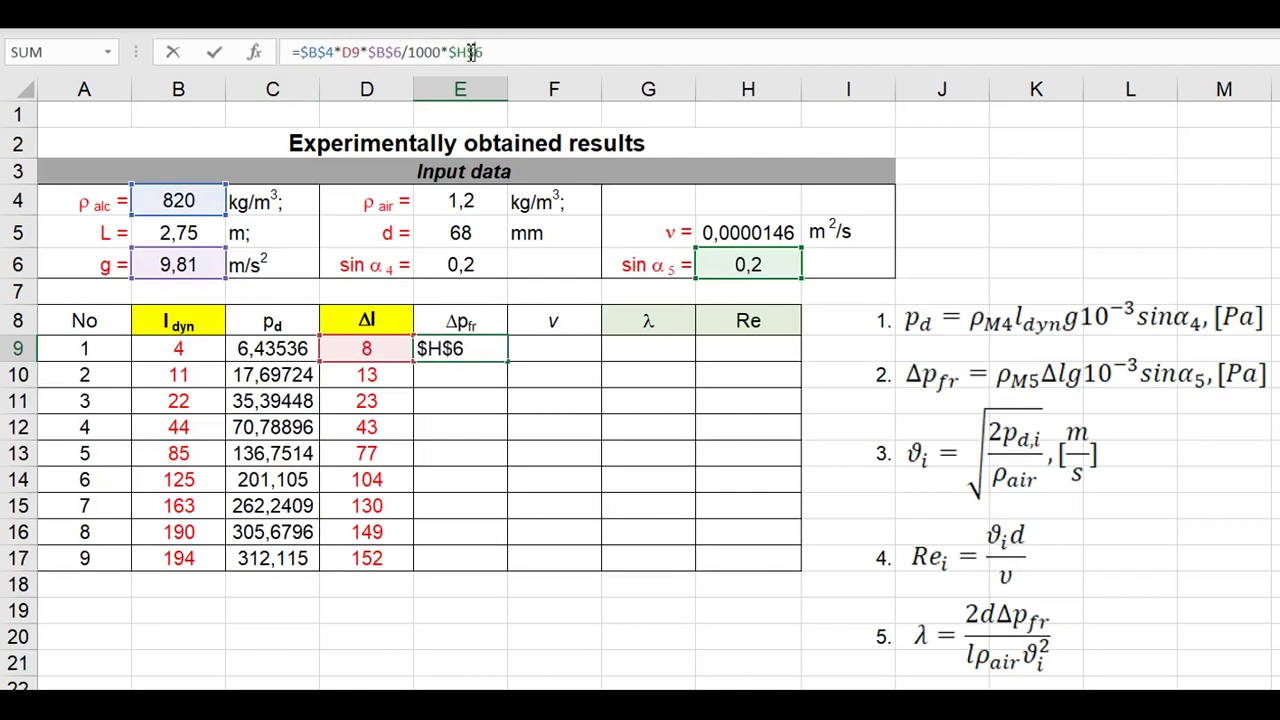
key("Return")
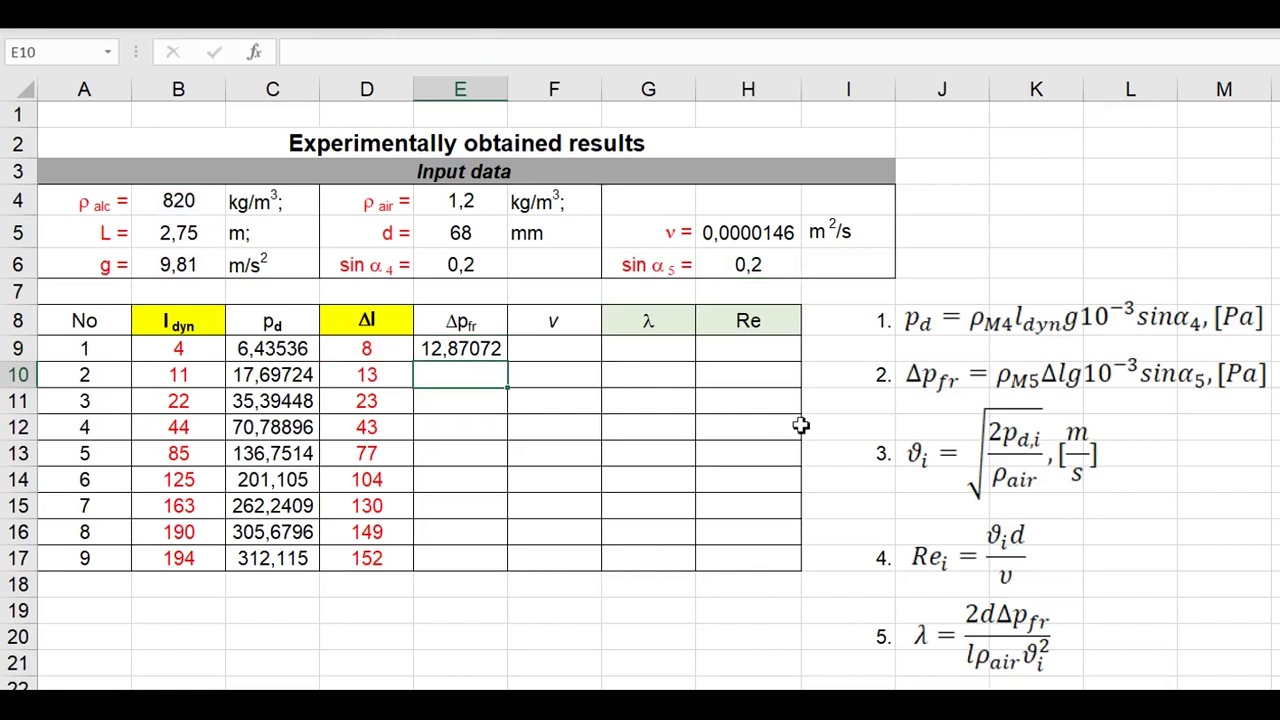
left_click(503, 348)
left_click_drag(507, 361, 508, 570)
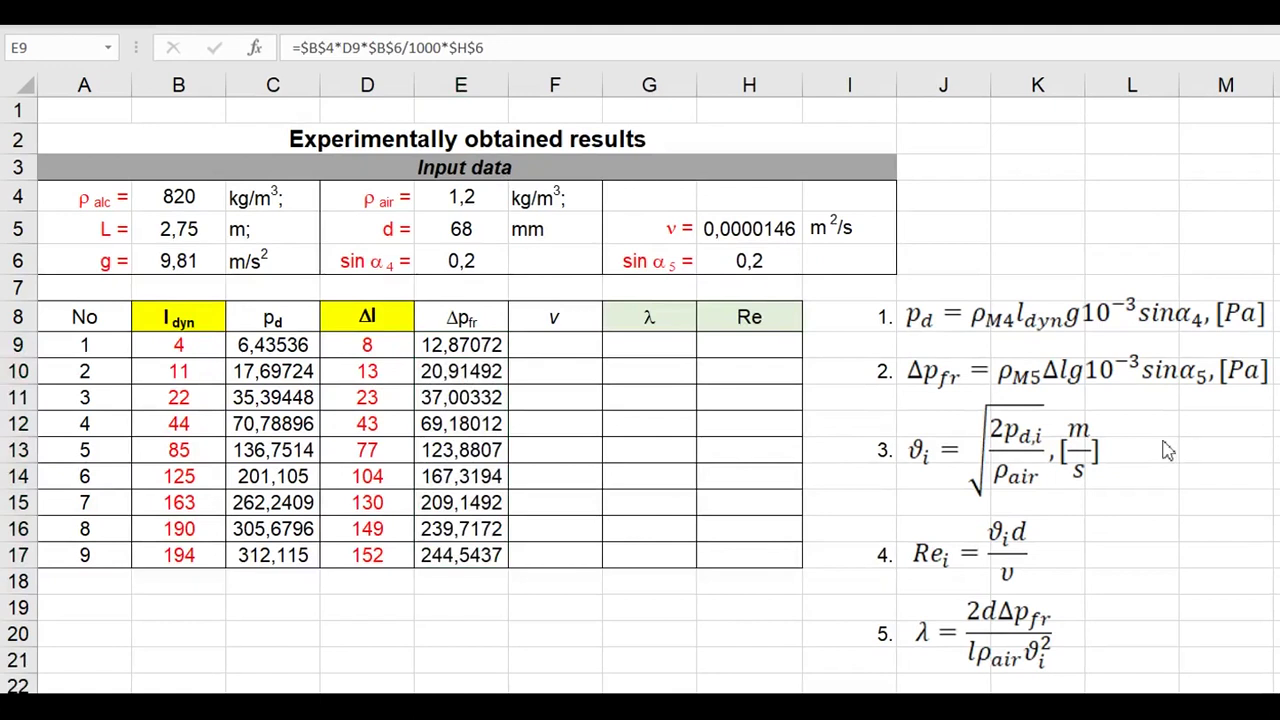
key("ctrl+shift+Down")
Enter the velocity formula =(2*C9/E4)^(1/2) in cell F9
left_click(566, 345)
double_click(566, 345)
type("=(")
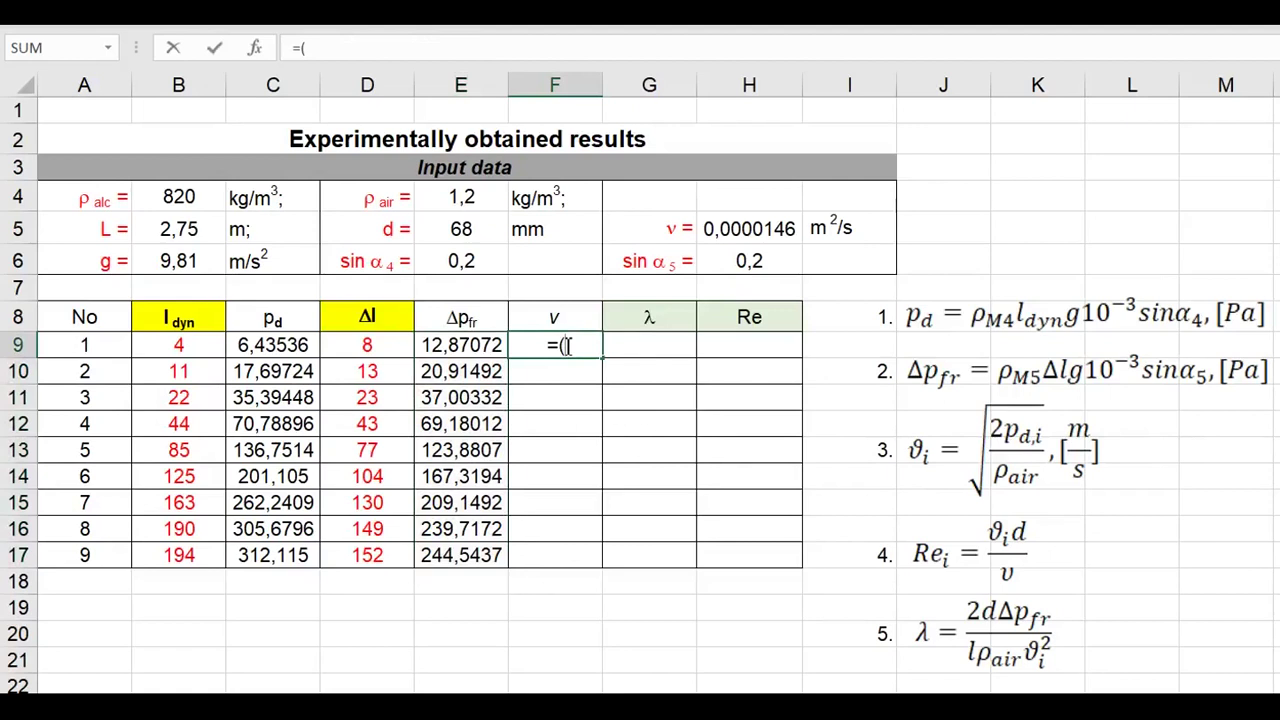
type("2*")
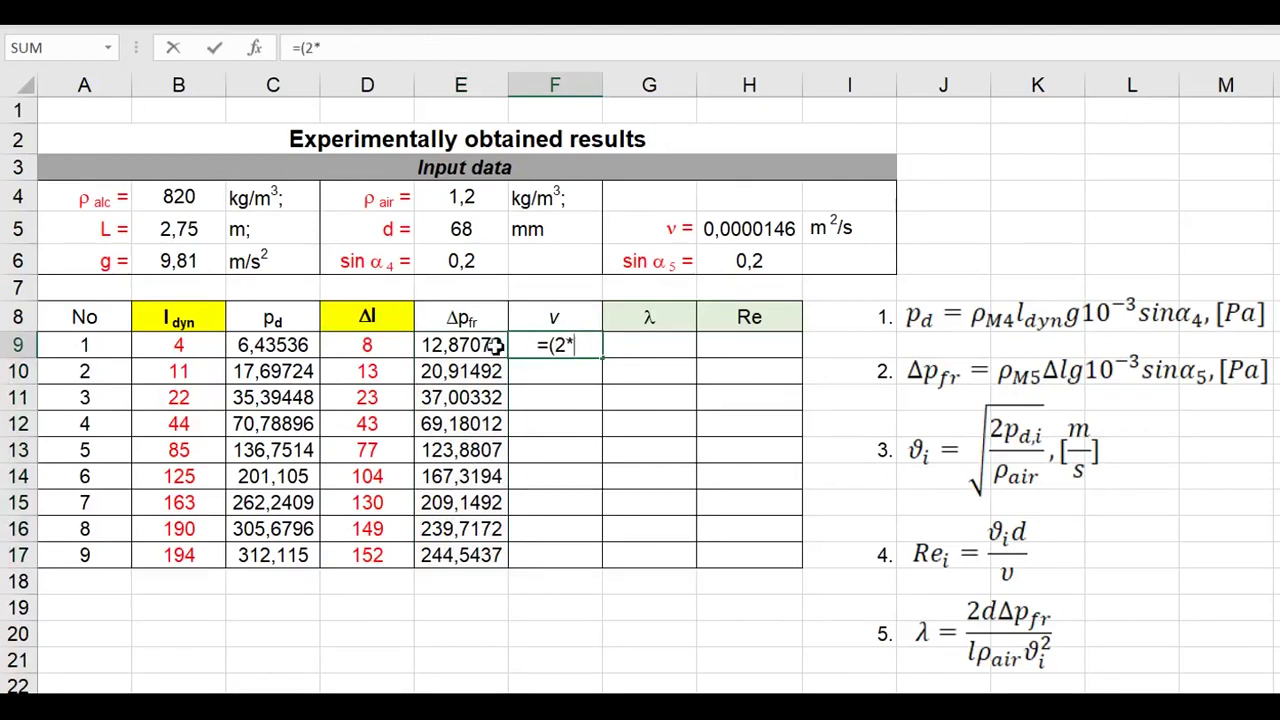
left_click(300, 346)
type(")")
key("BackSpace")
type("/")
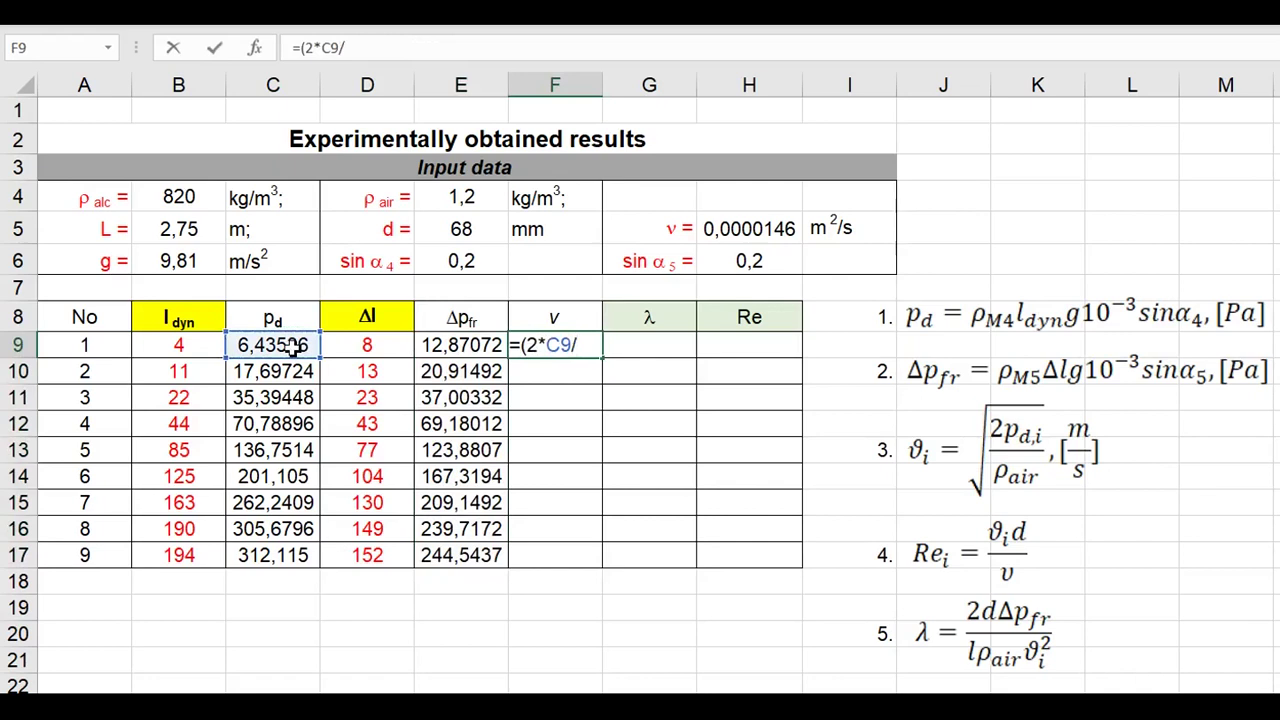
left_click(459, 200)
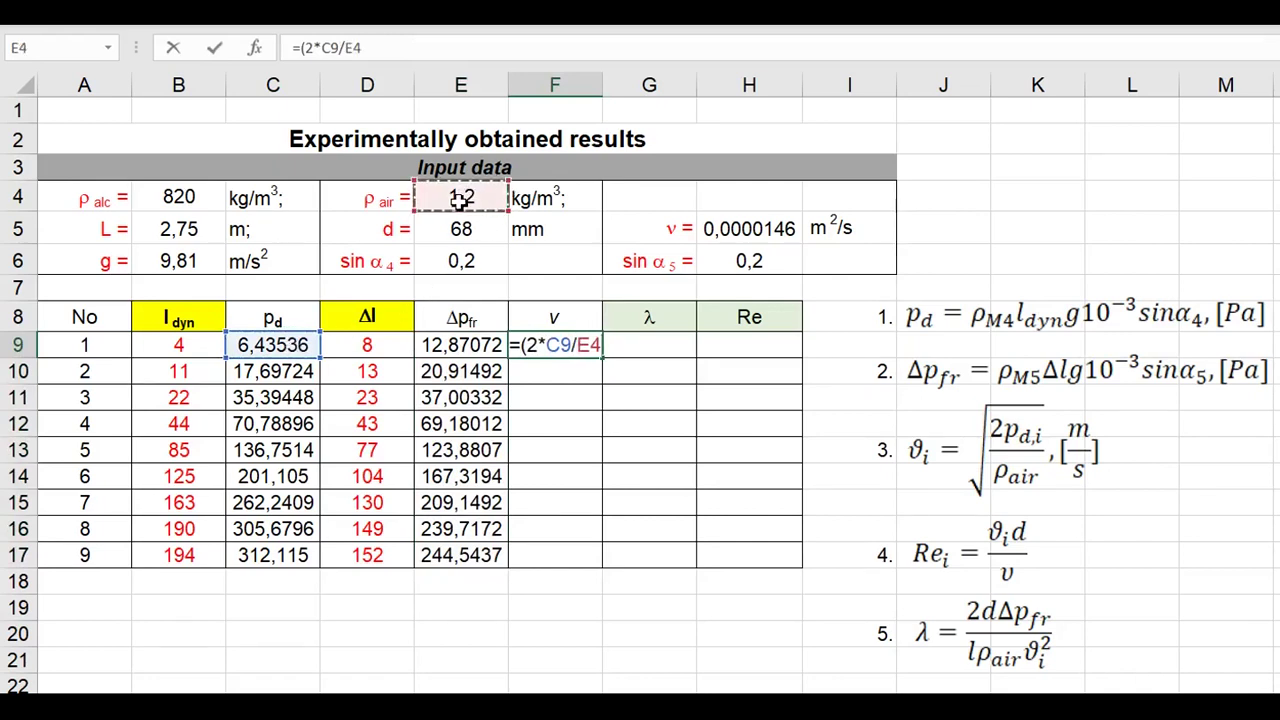
type(")")
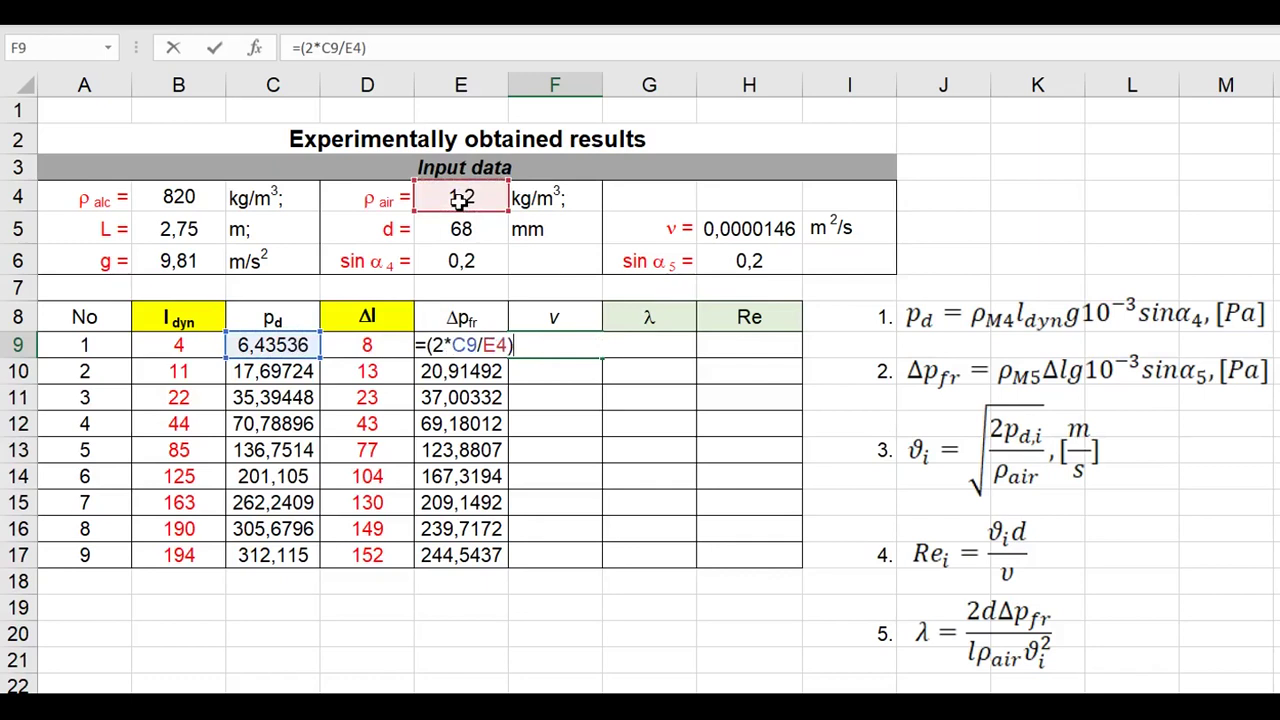
type("^(1/2)")
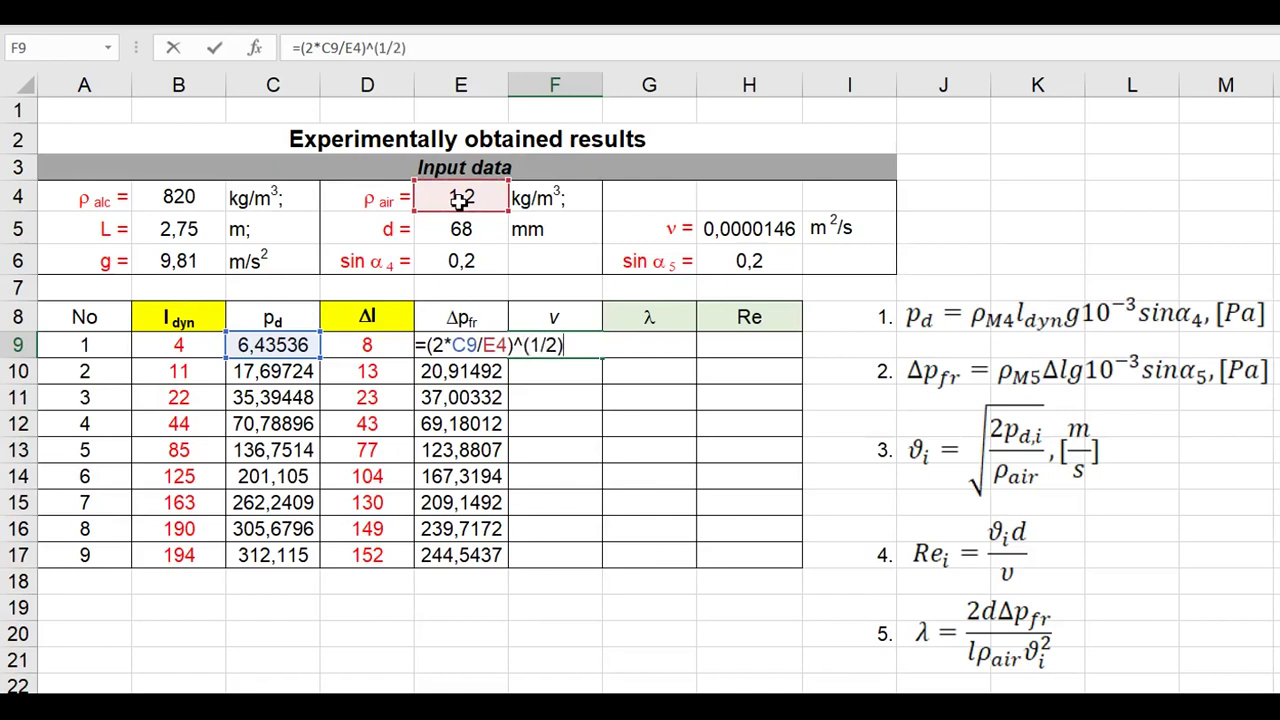
key("Return")
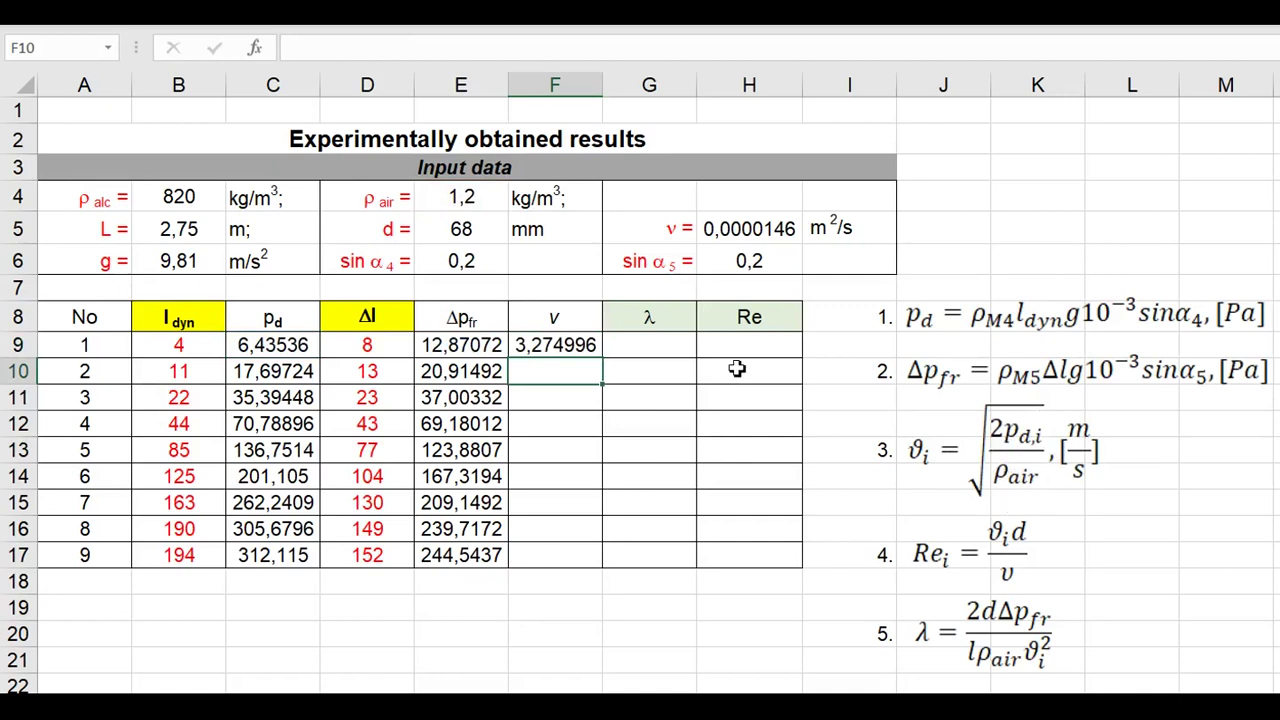
Make the E4 reference in F9's formula absolute as $E$4 and fill the formula down to F17
left_click(580, 342)
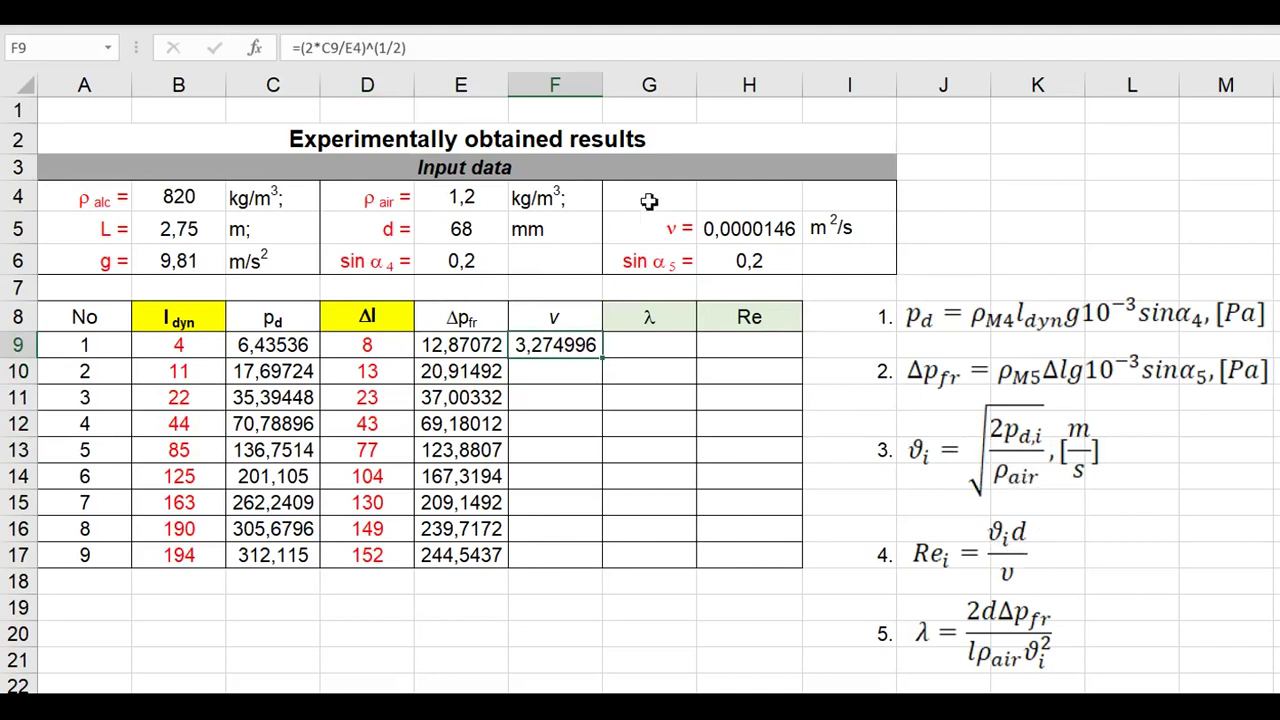
left_click(349, 47)
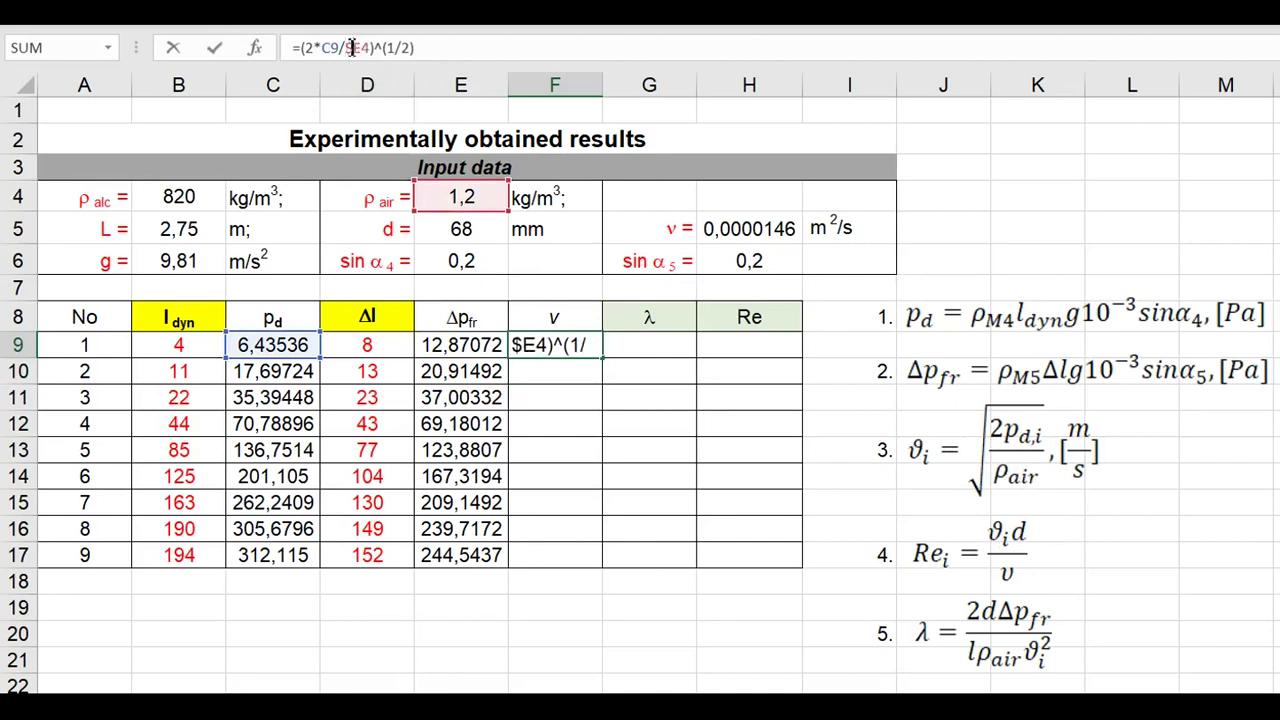
key("F4")
key("Return")
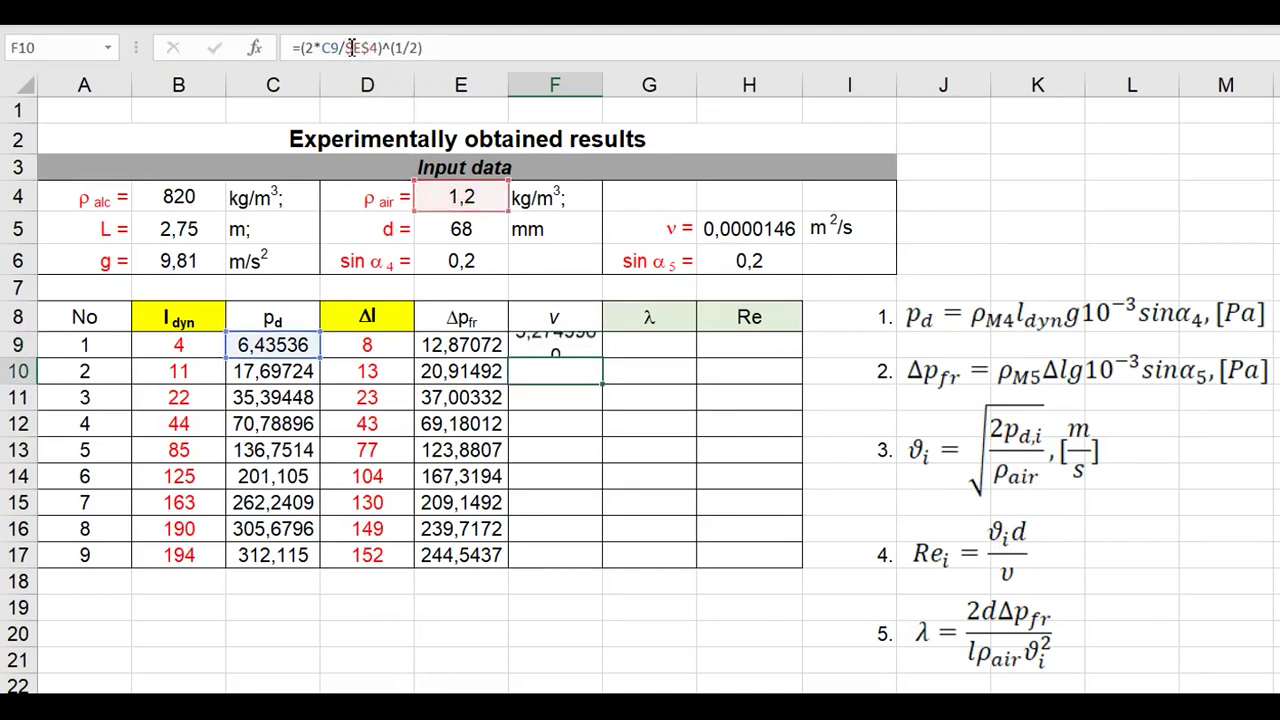
left_click(582, 347)
left_click_drag(604, 358, 609, 562)
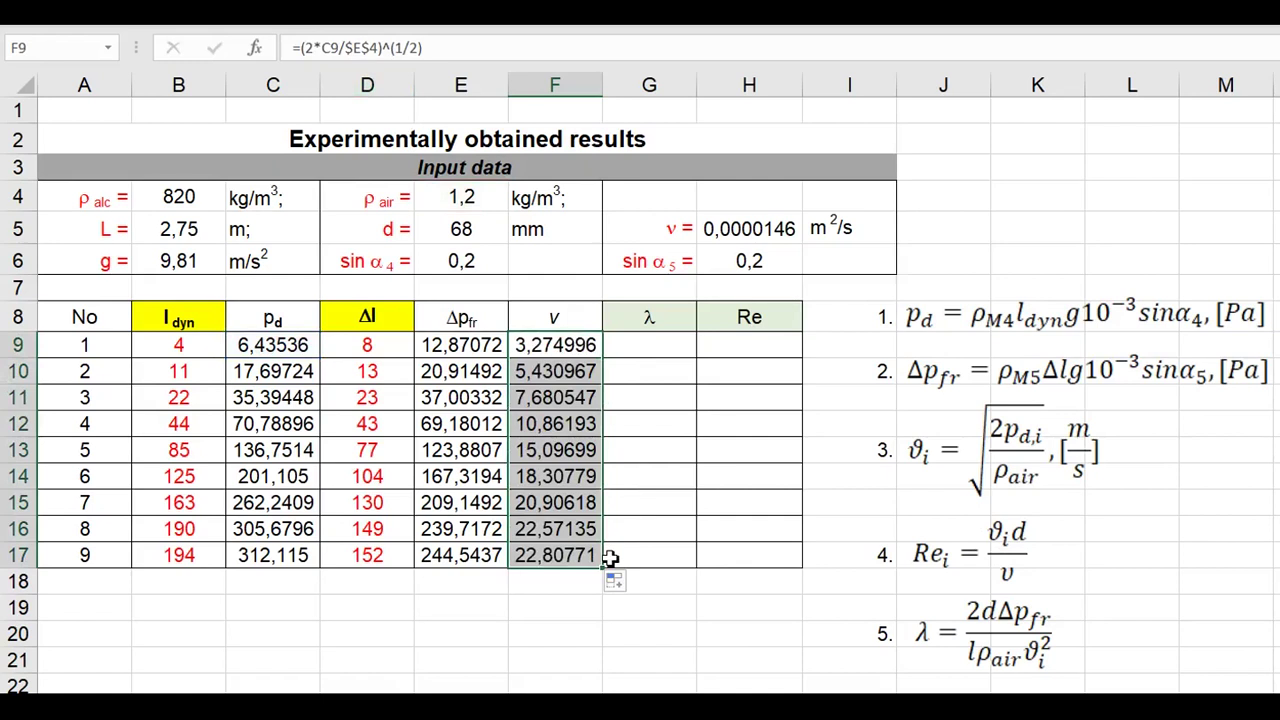
left_click(657, 368)
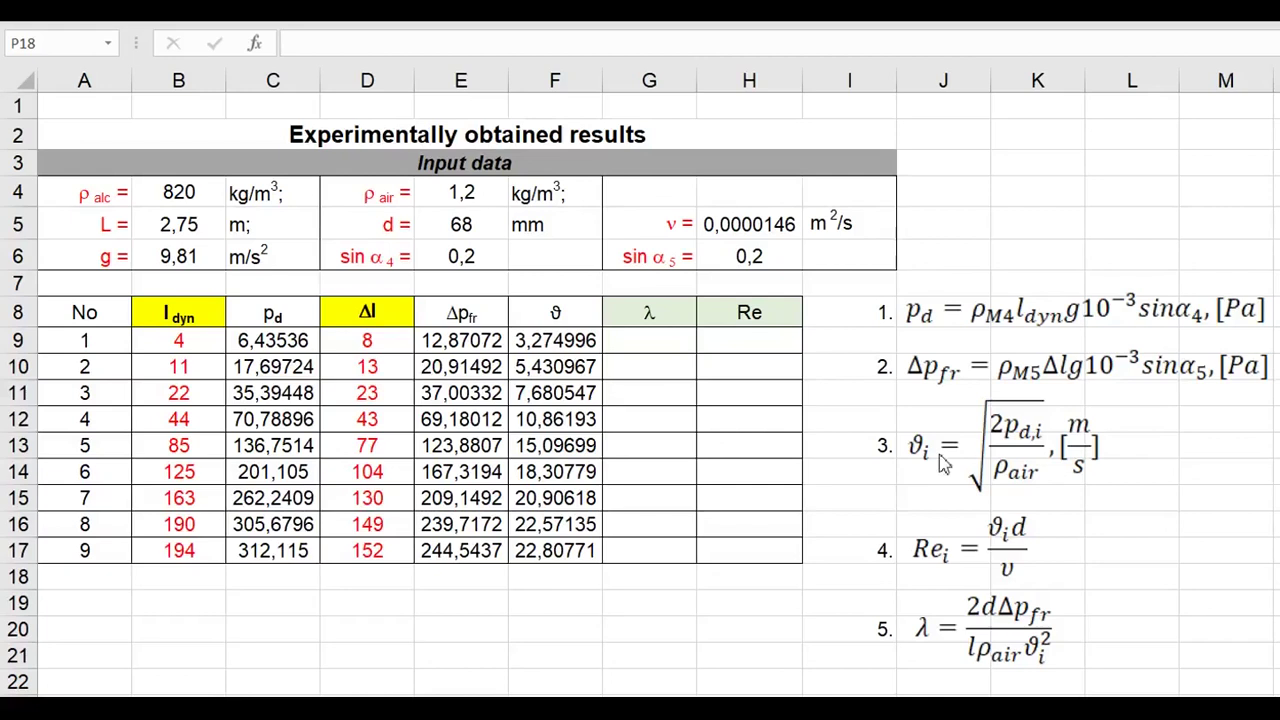
Enter the Reynolds number formula =F9*E5/1000/H5 in cell H9
left_click(740, 339)
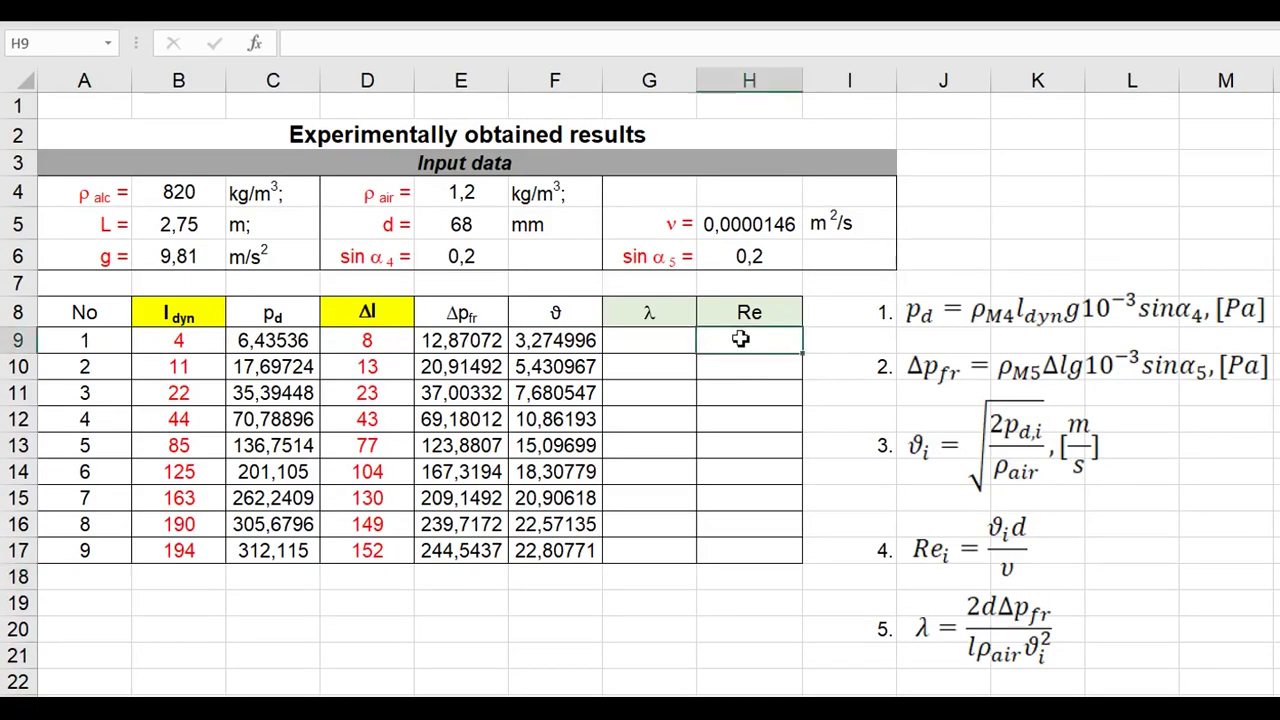
type("=")
left_click(571, 340)
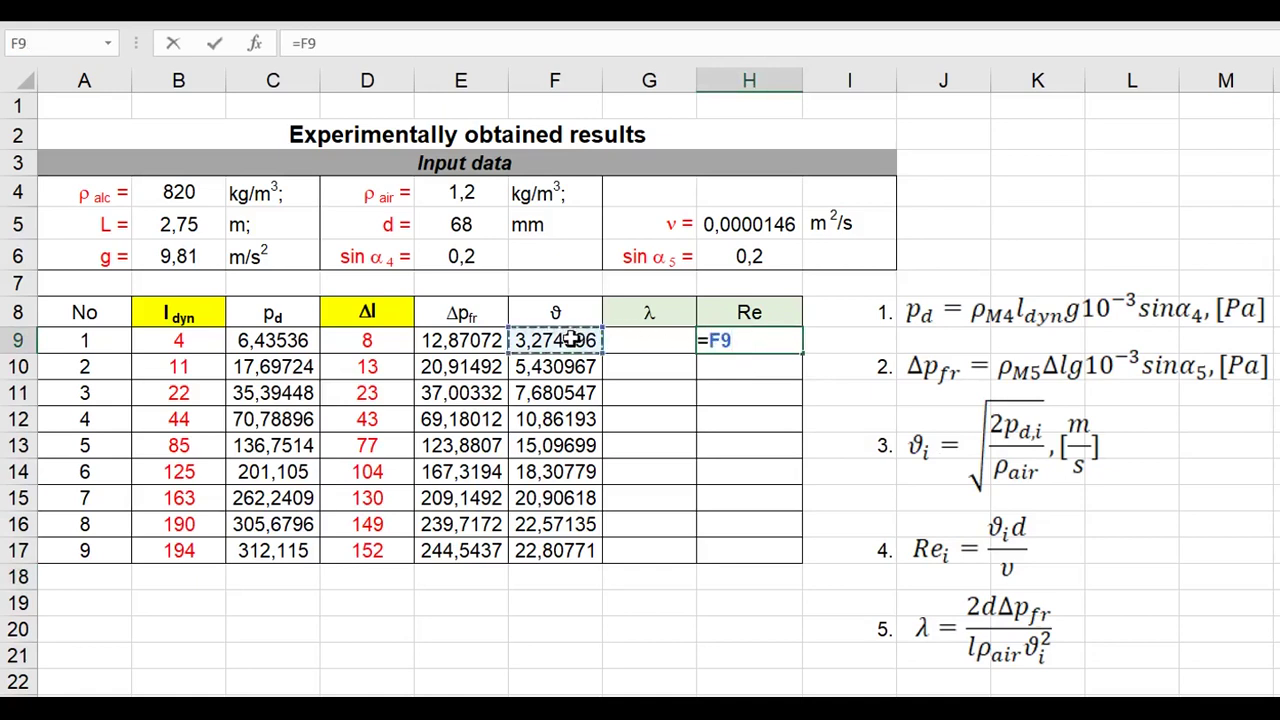
type("*")
left_click(457, 224)
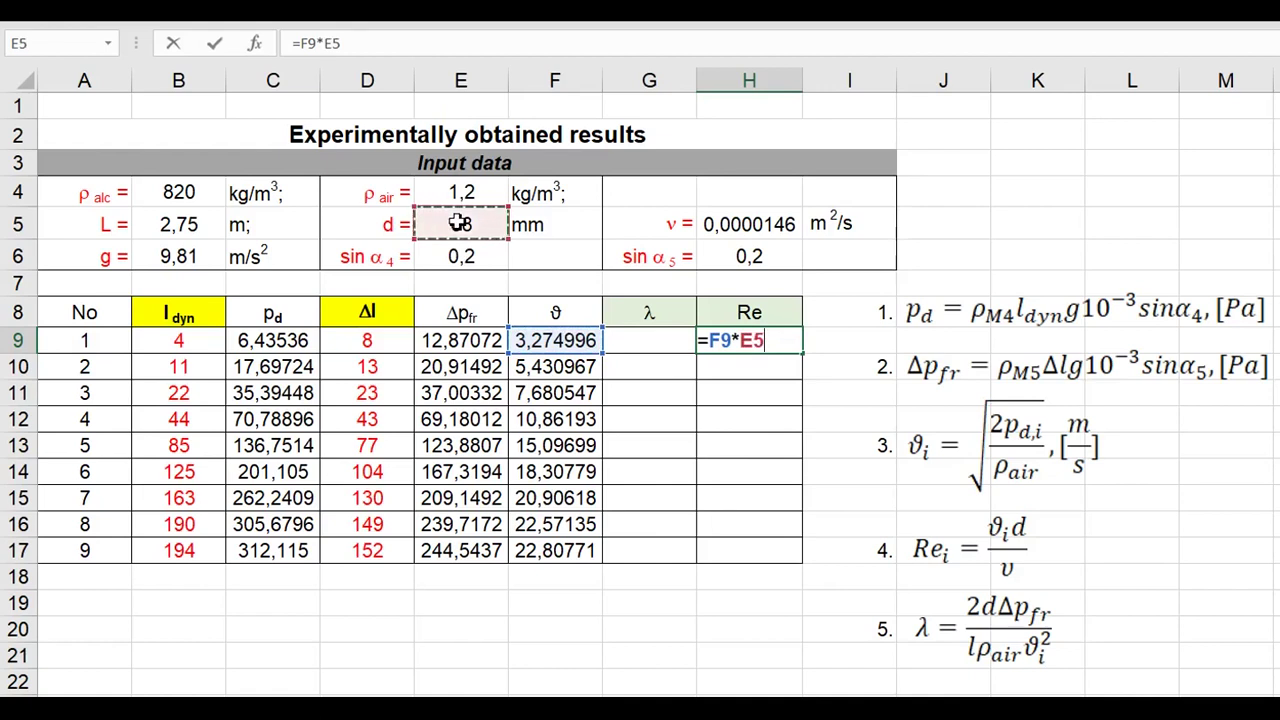
type("/1000")
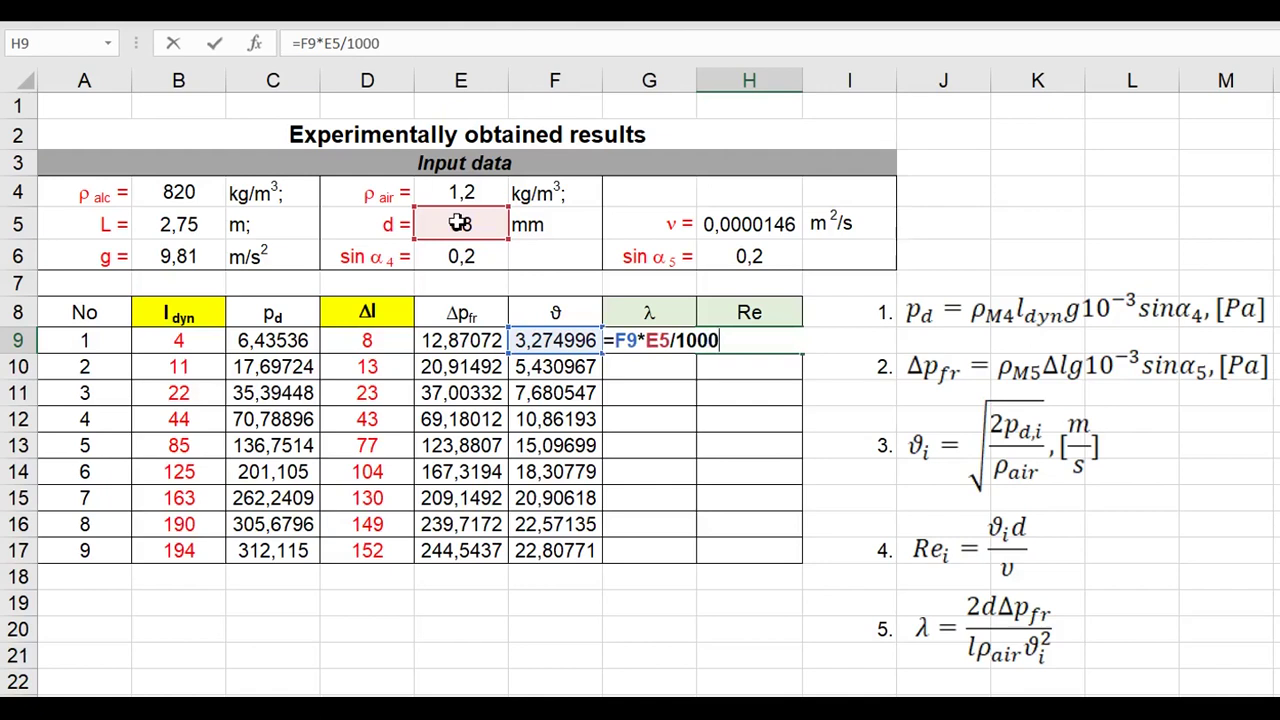
type("/")
left_click(750, 224)
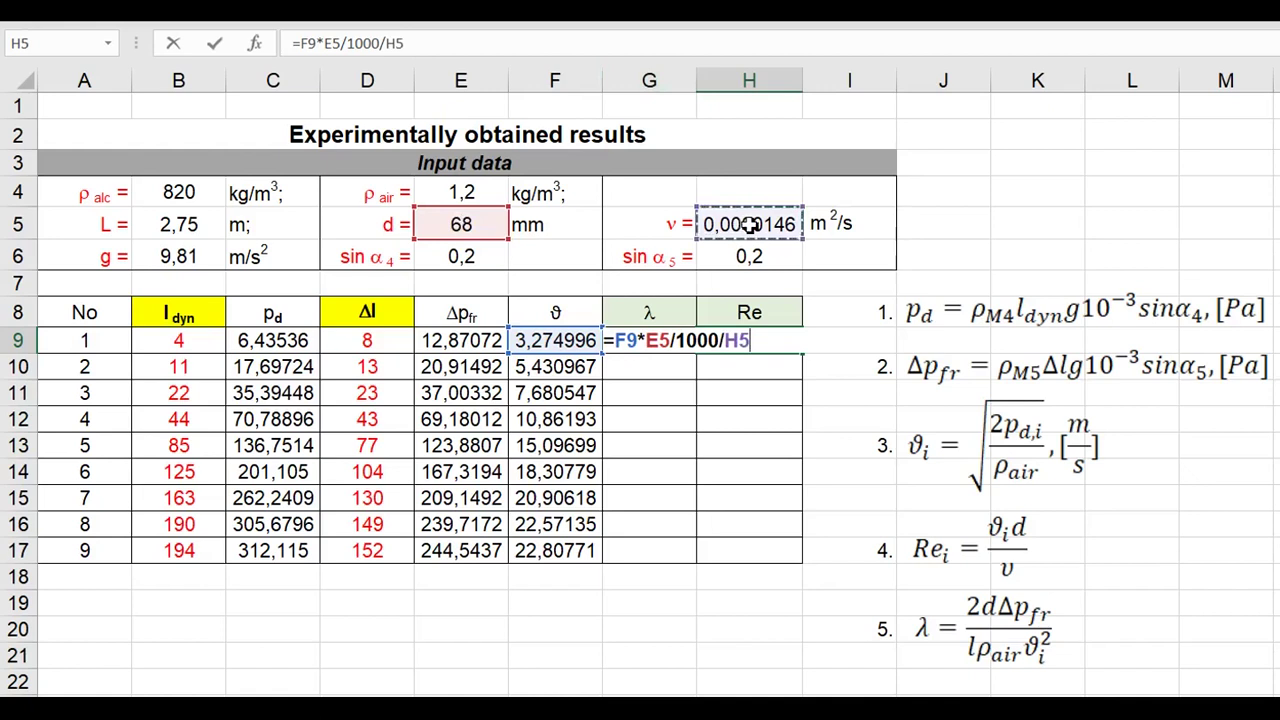
key("Return")
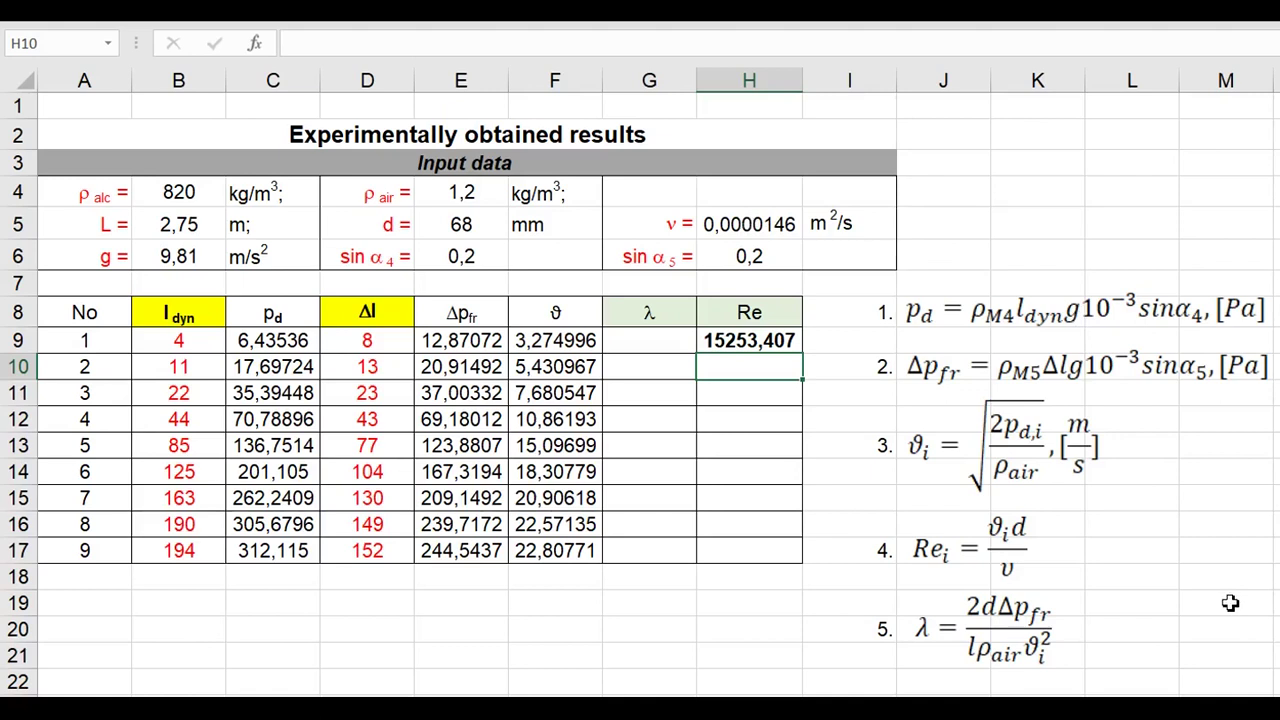
Make the E5 and H5 references in H9's Reynolds number formula absolute, as $E$5 and $H$5
left_click(768, 338)
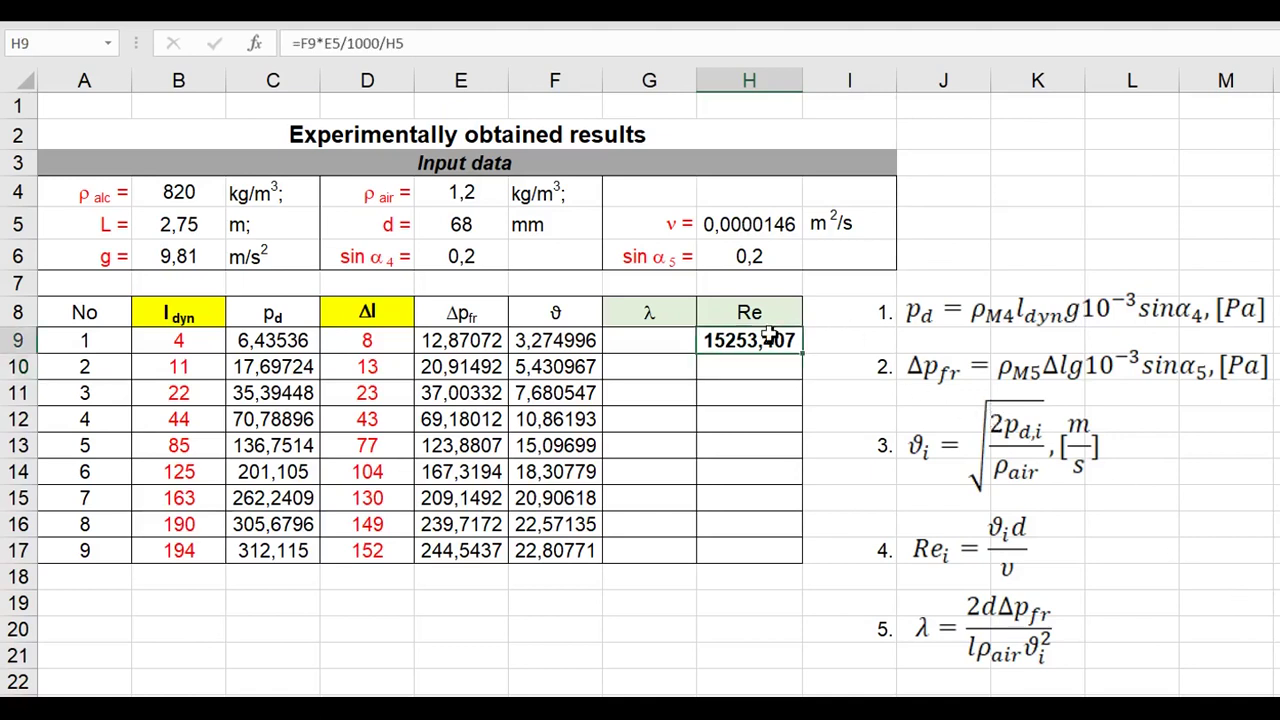
left_click(326, 44)
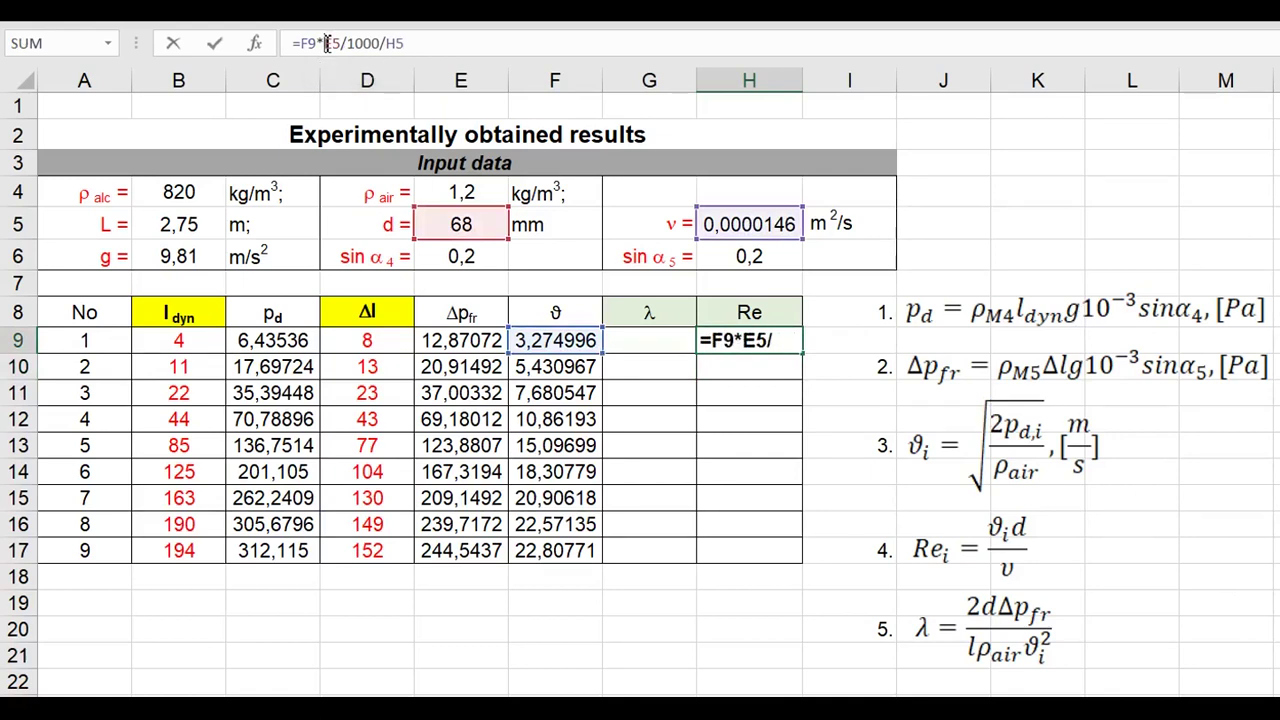
type("$")
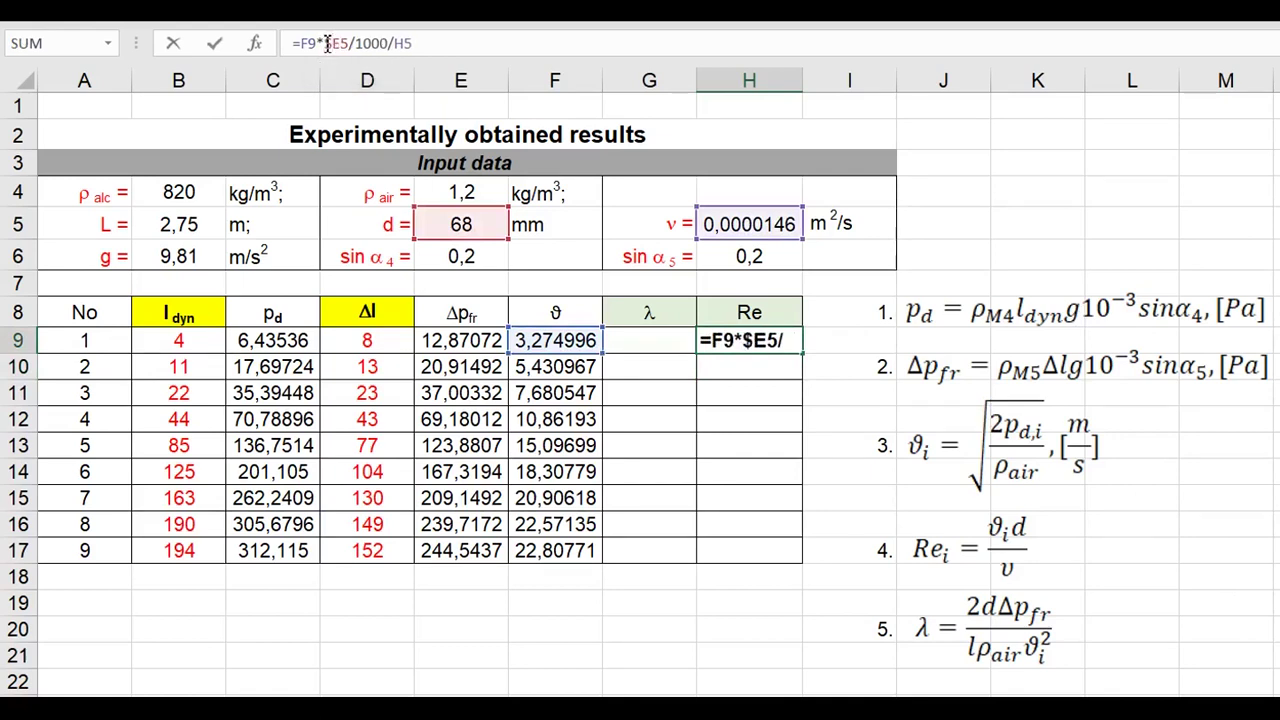
key("Right")
type("$")
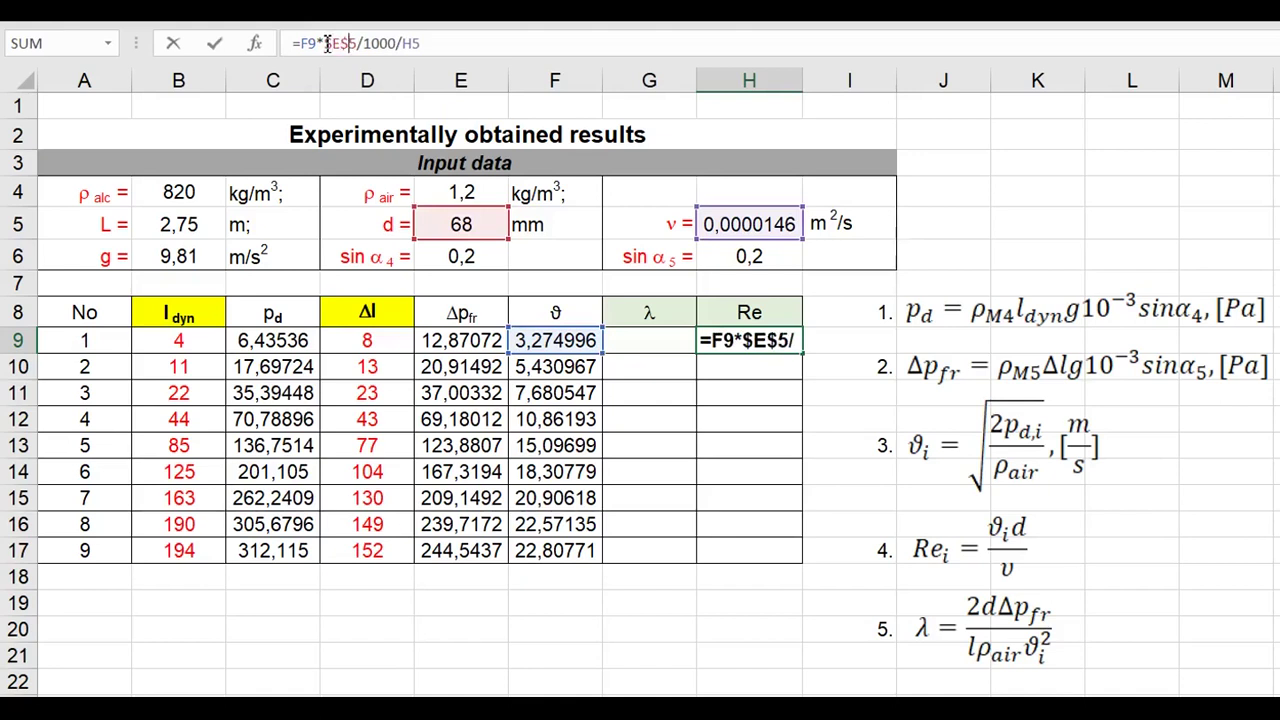
left_click(405, 44)
type("$")
key("Right")
type("$")
key("Return")
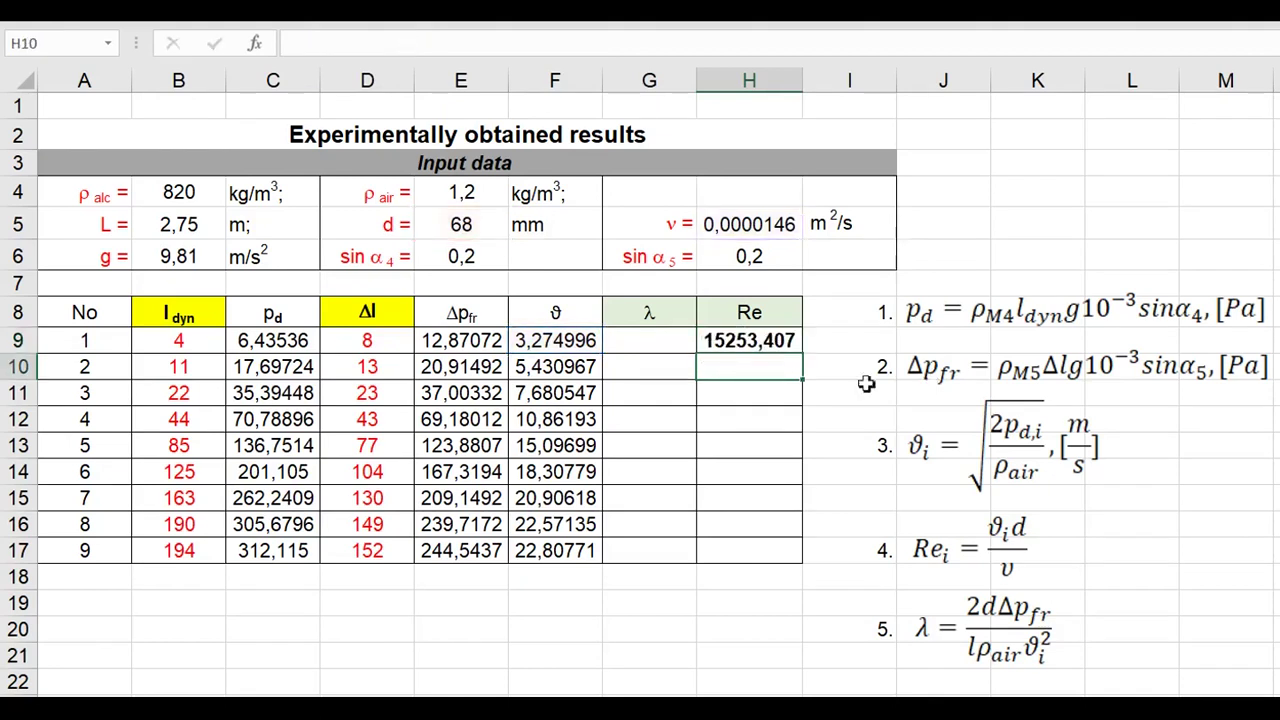
Fill the Reynolds number formula from H9 down to H17
left_click(775, 343)
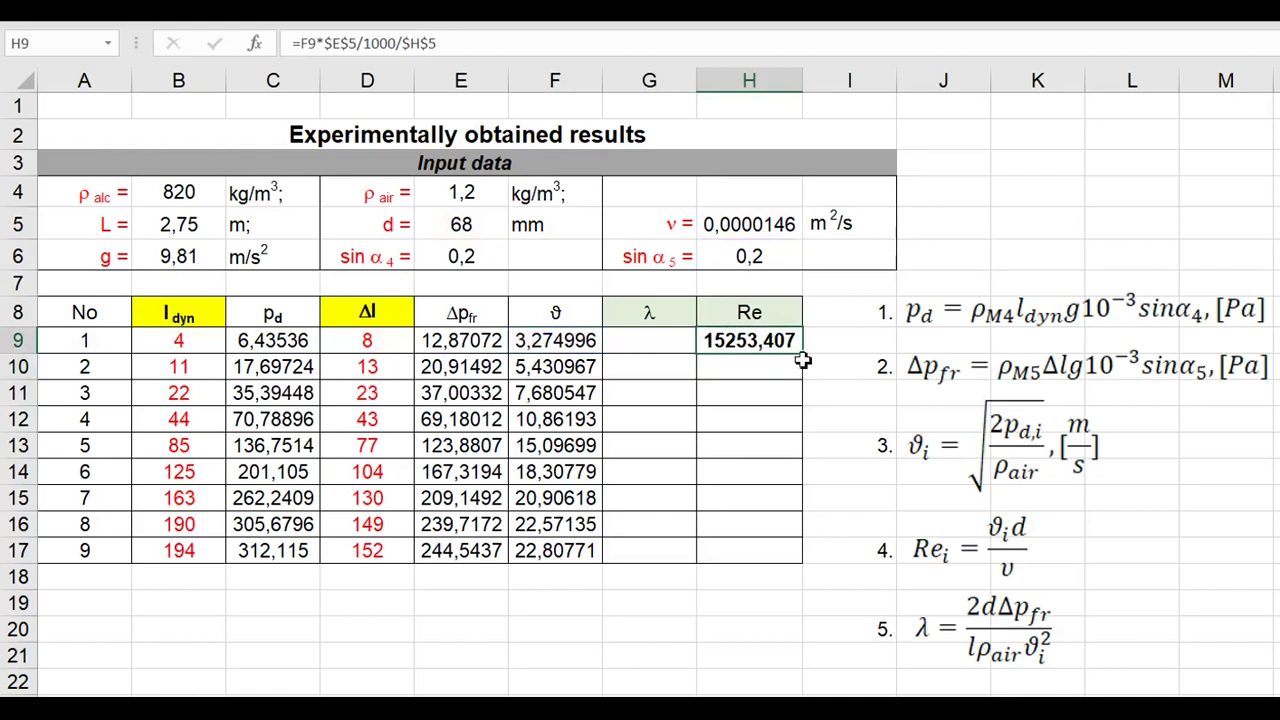
left_click_drag(806, 353, 787, 555)
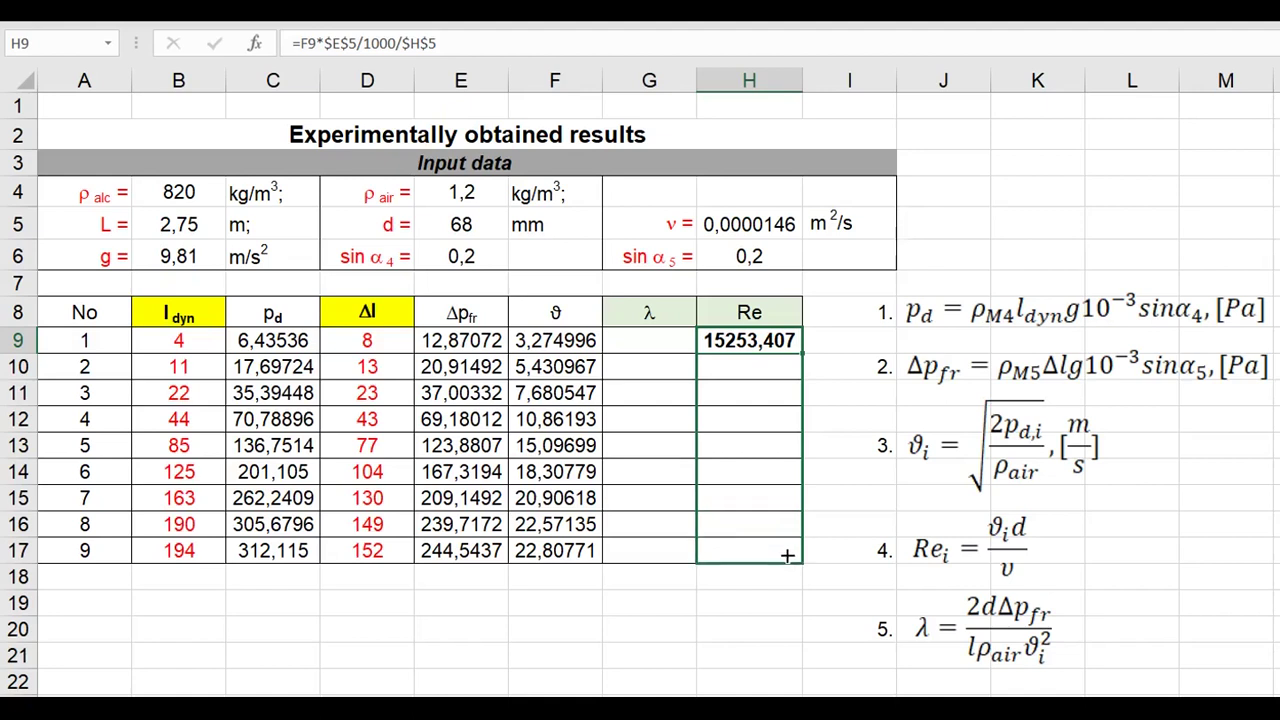
left_click_drag(787, 555, 787, 555)
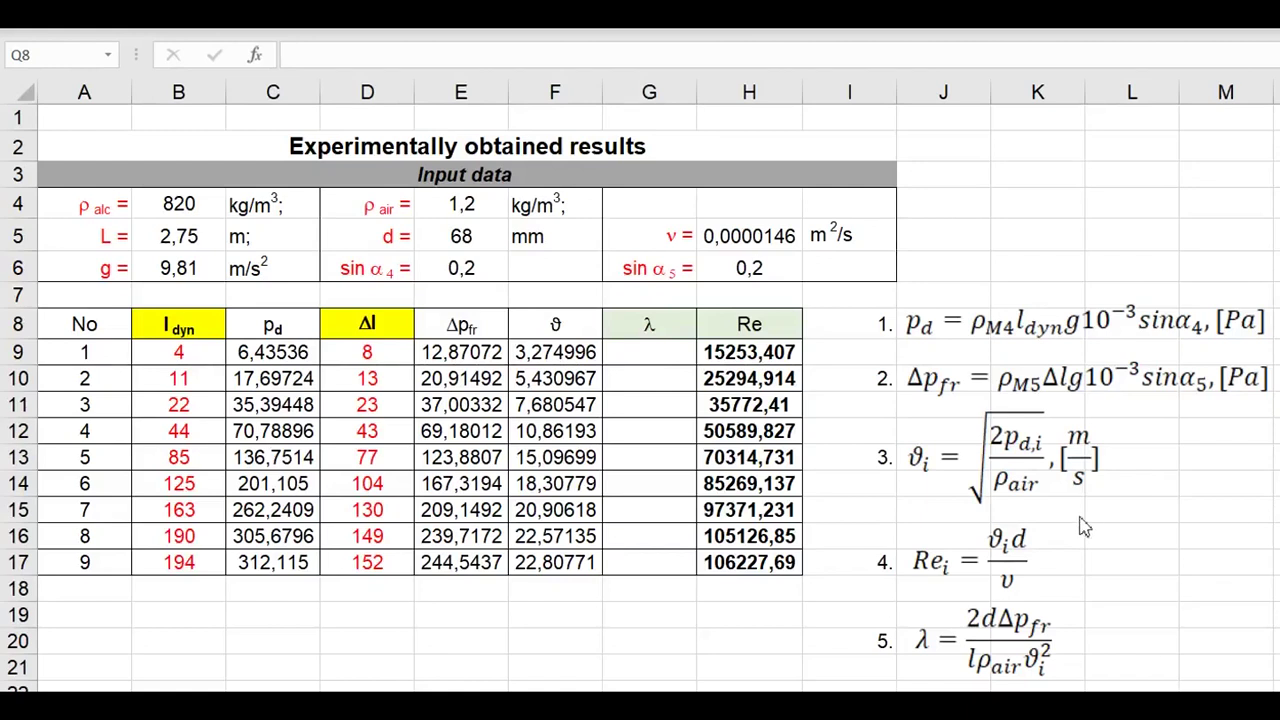
Enter the friction factor formula =2*E5/1000*E9/(B5*E4*F9^2) in cell G9
left_click(640, 352)
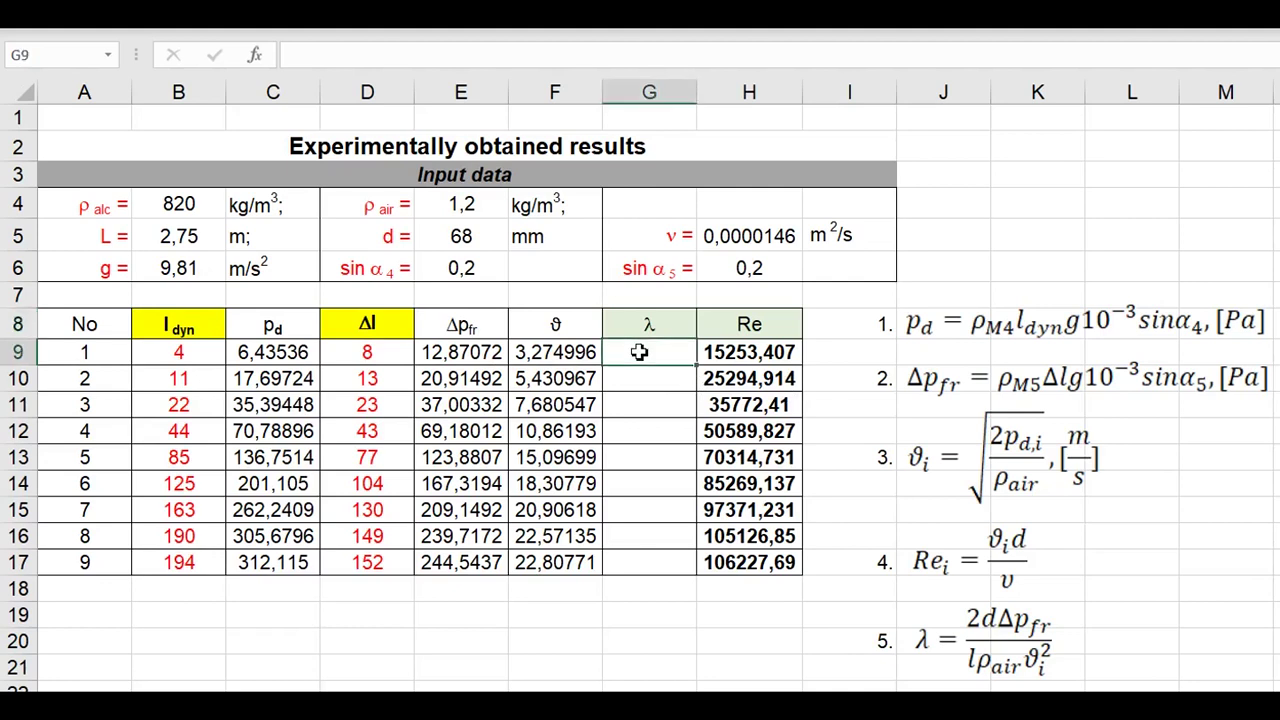
type("=2")
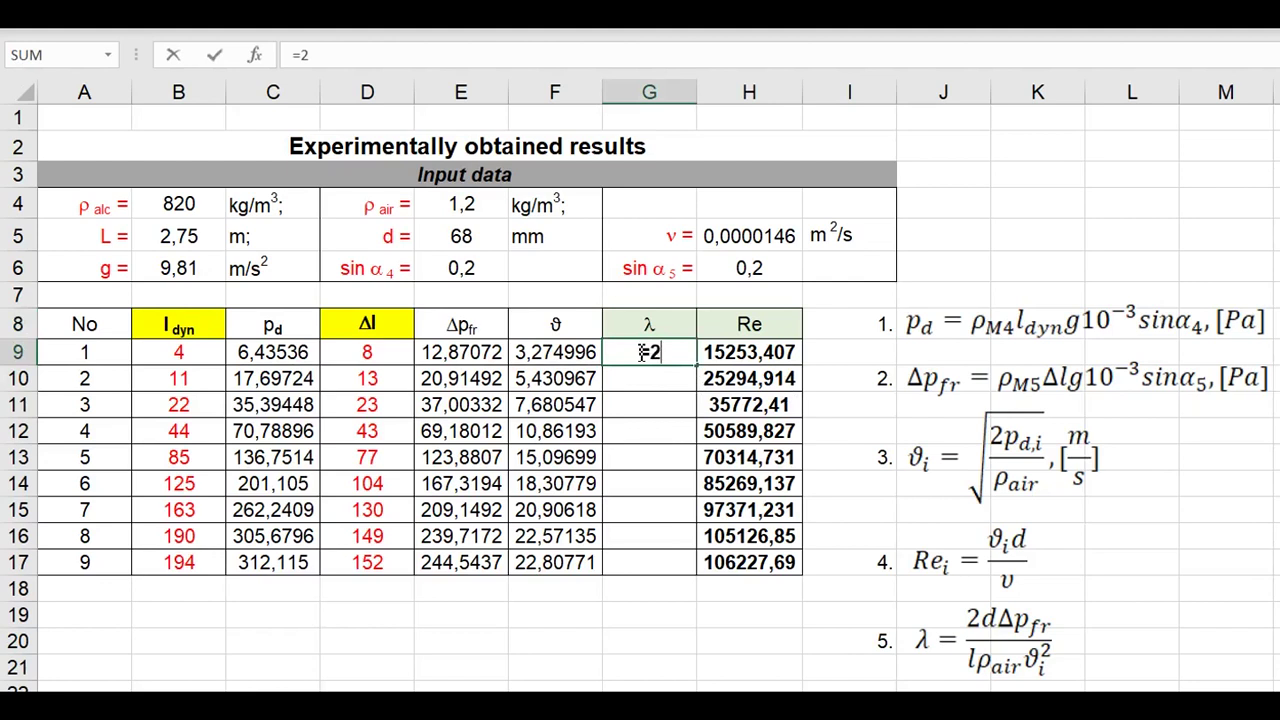
type("*")
left_click(481, 234)
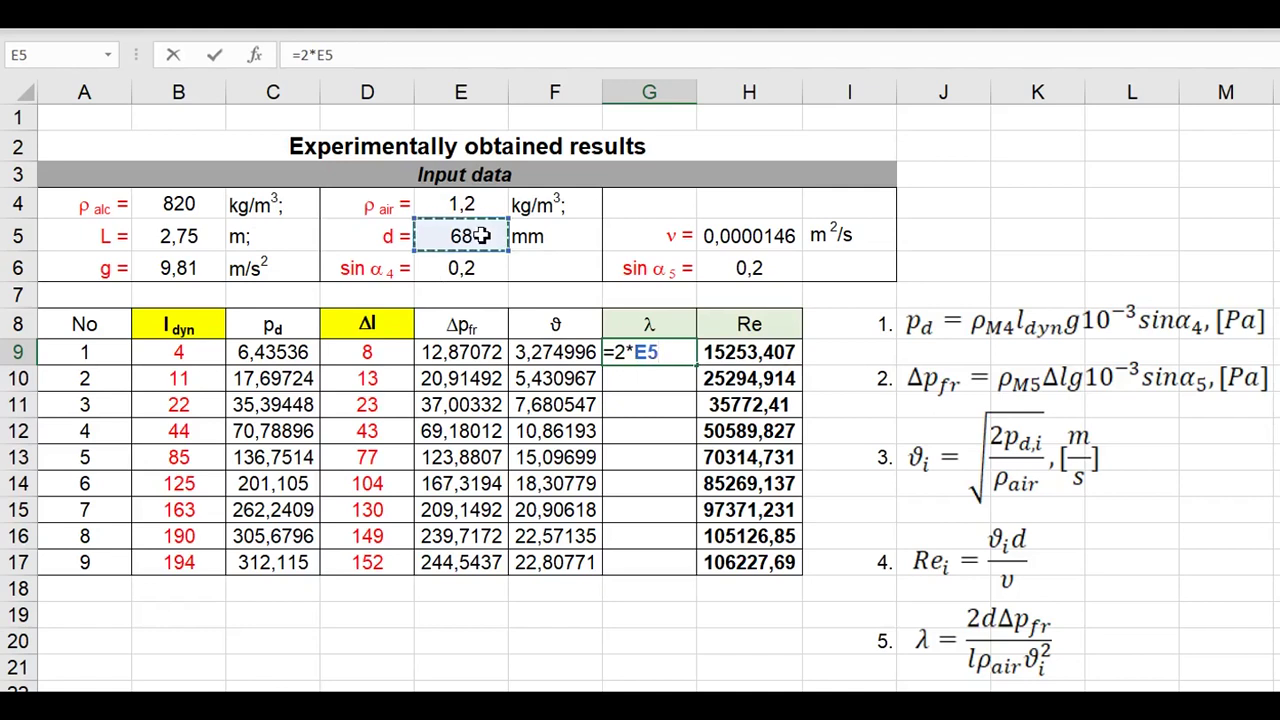
type("/")
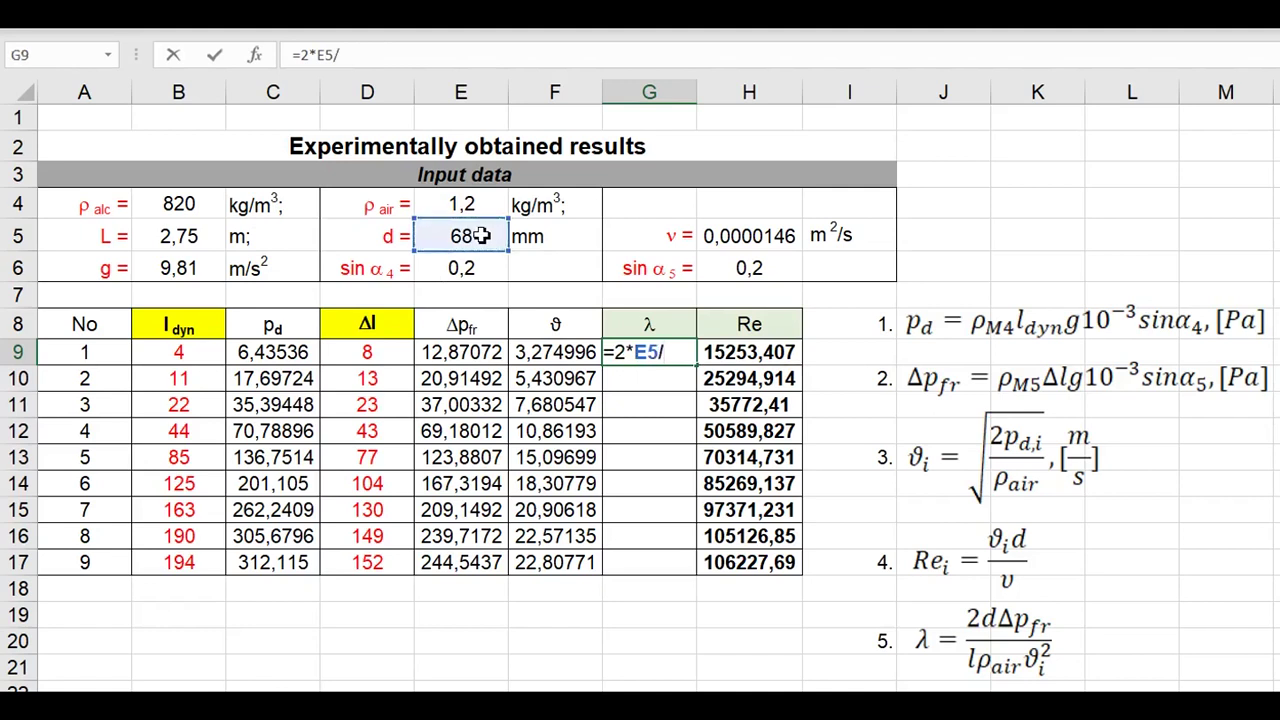
type("1000")
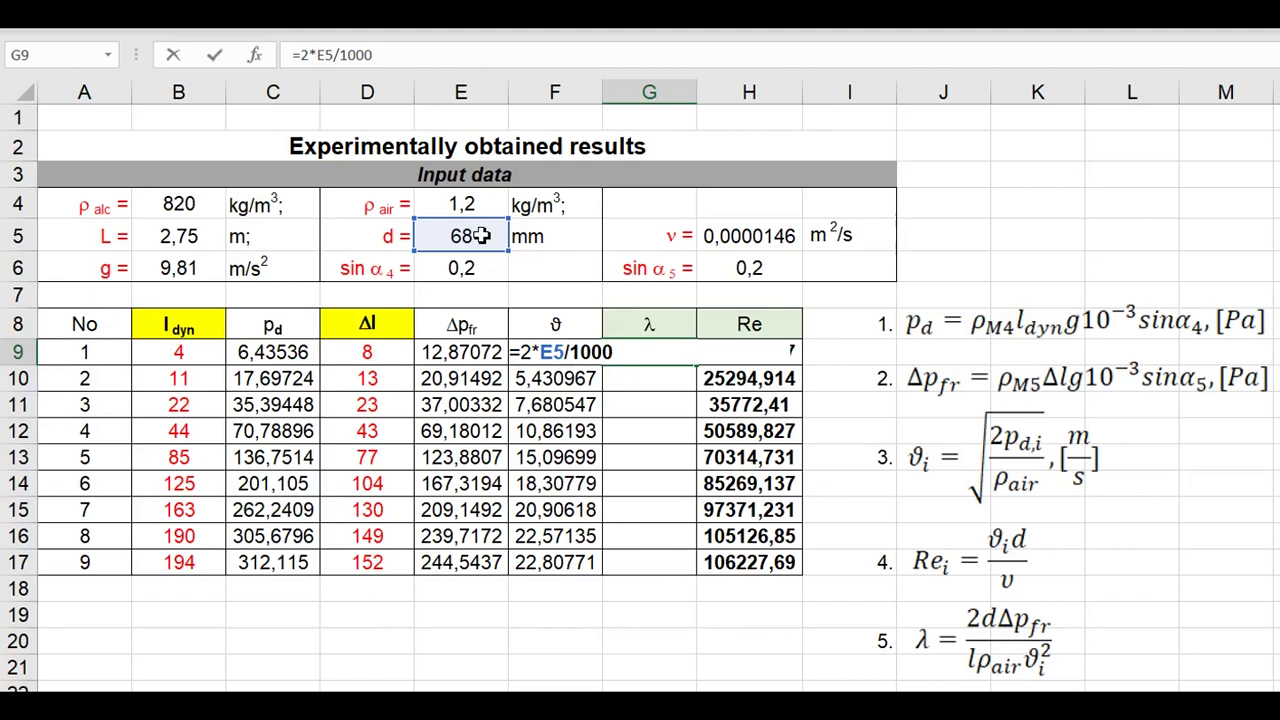
type("*")
left_click(466, 352)
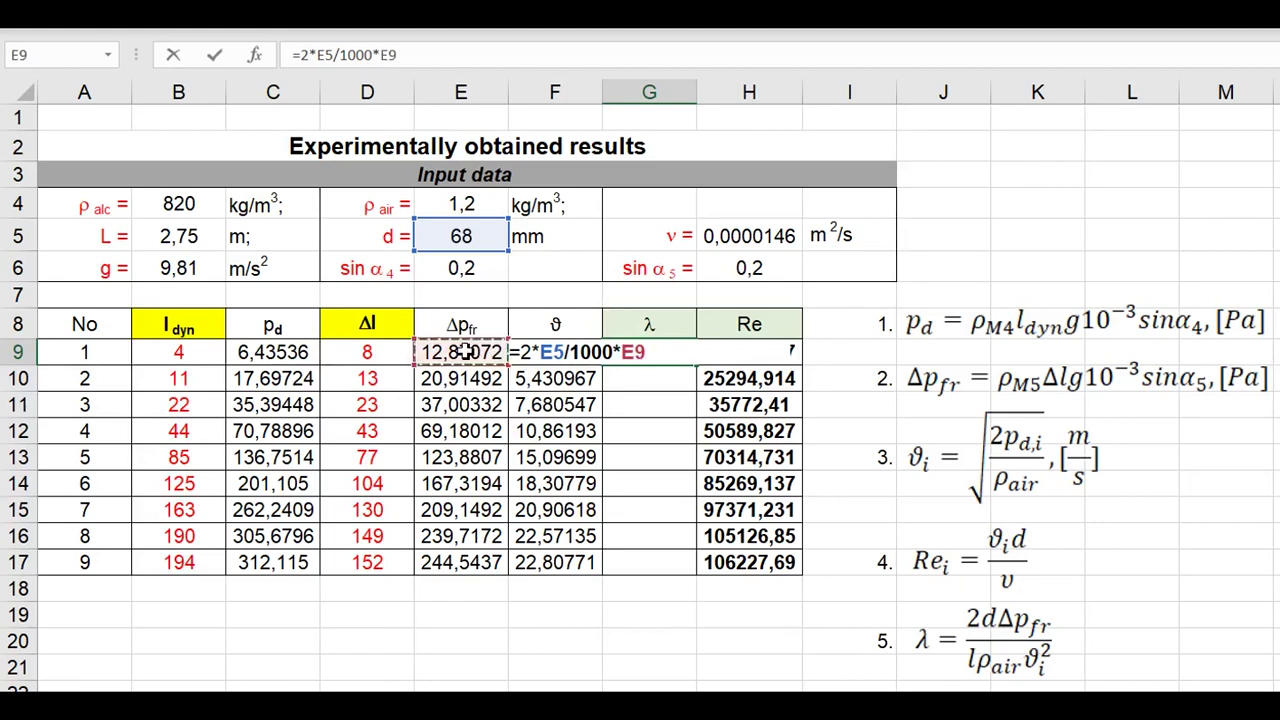
type("/(")
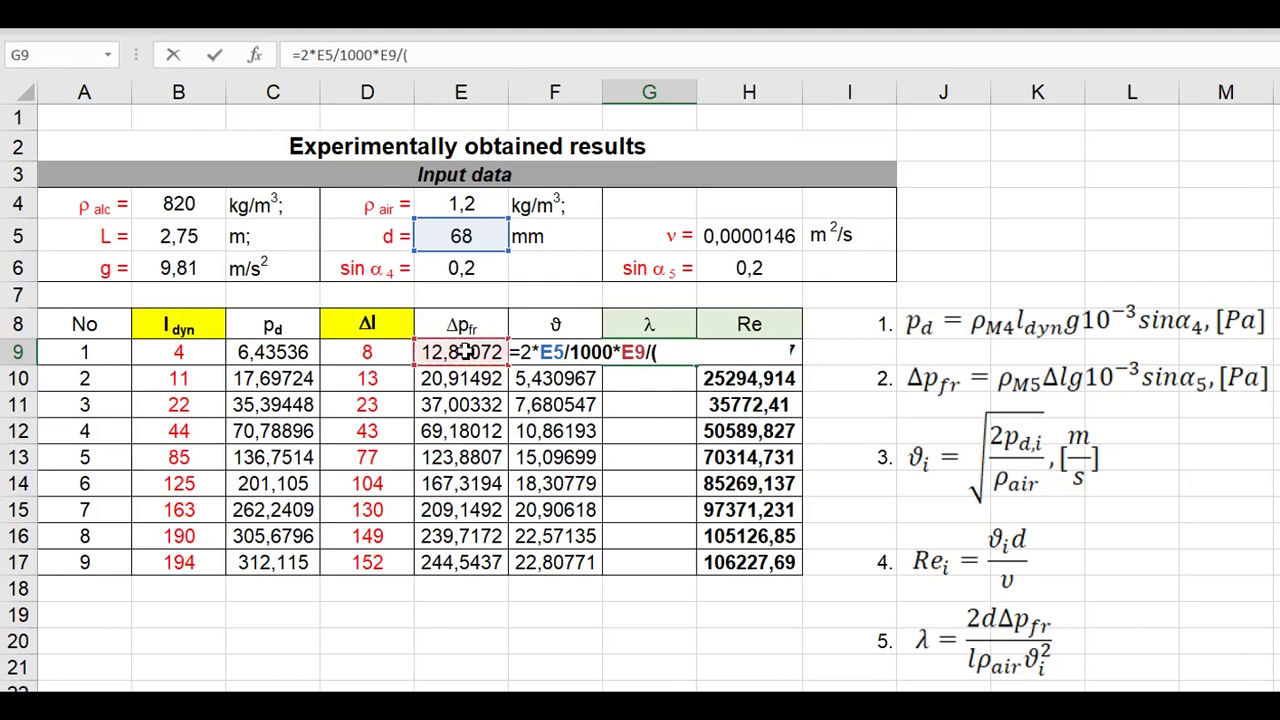
left_click(190, 235)
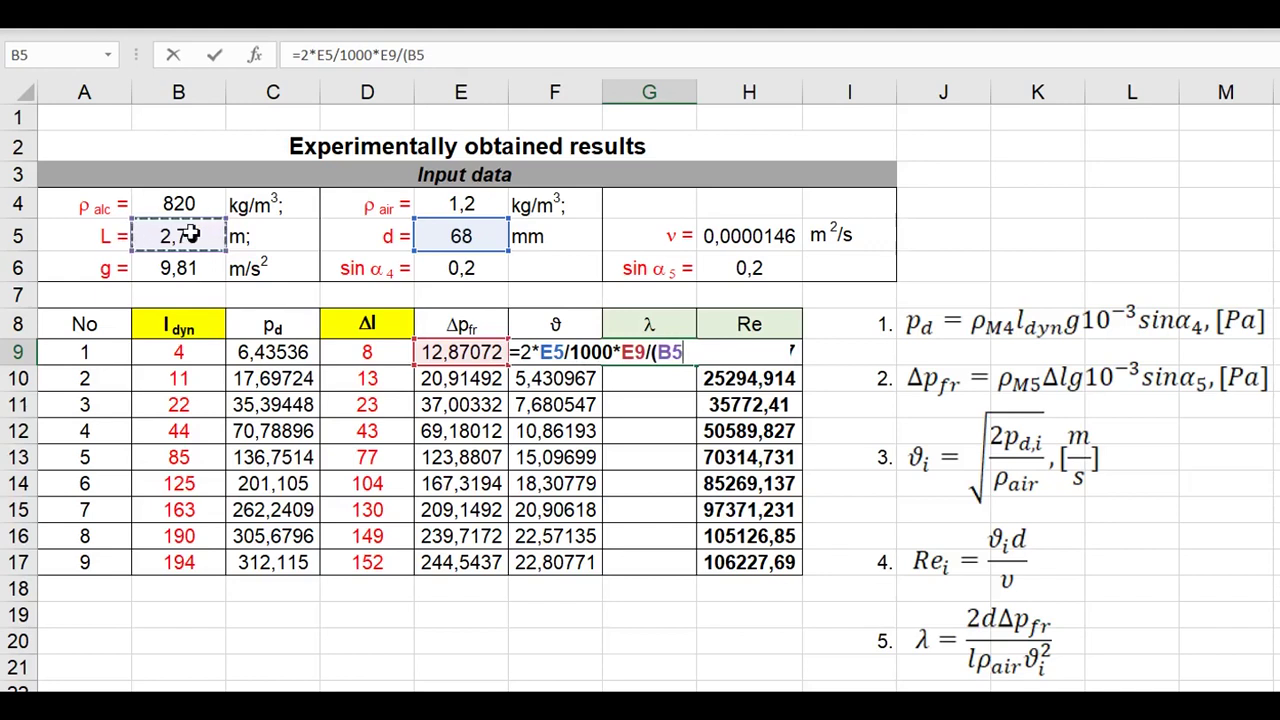
type("*")
left_click(466, 205)
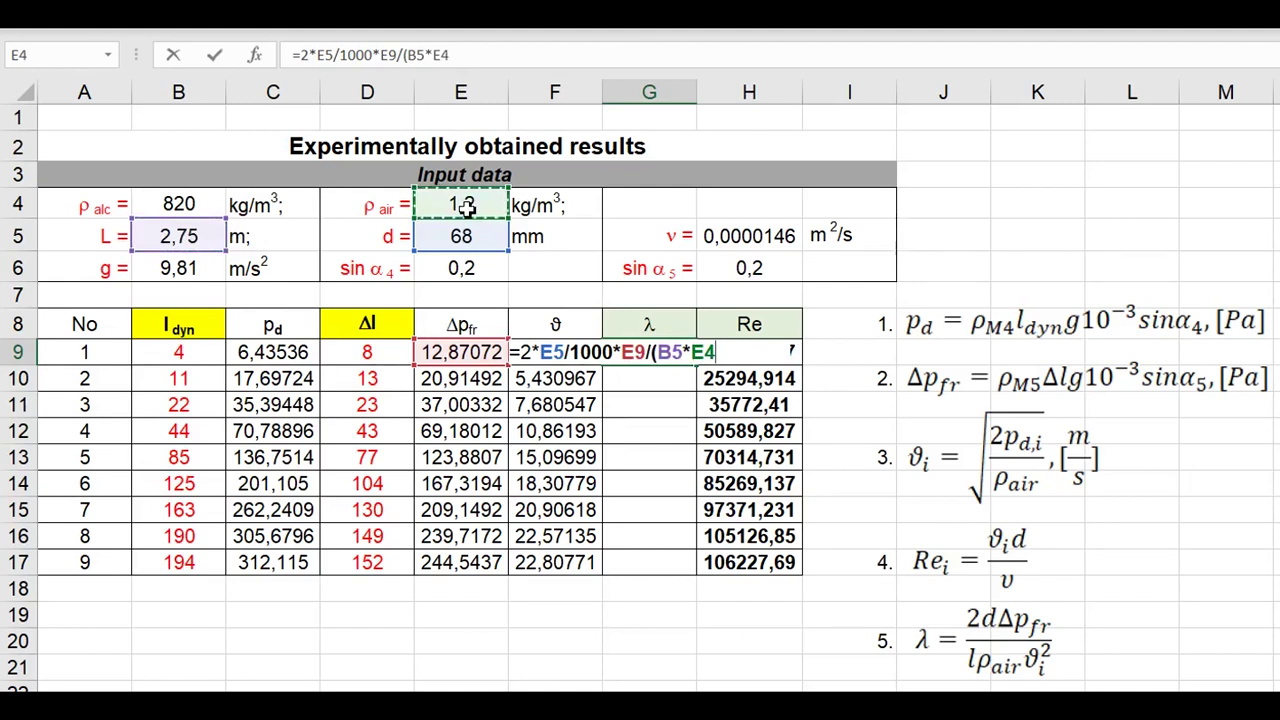
type("*")
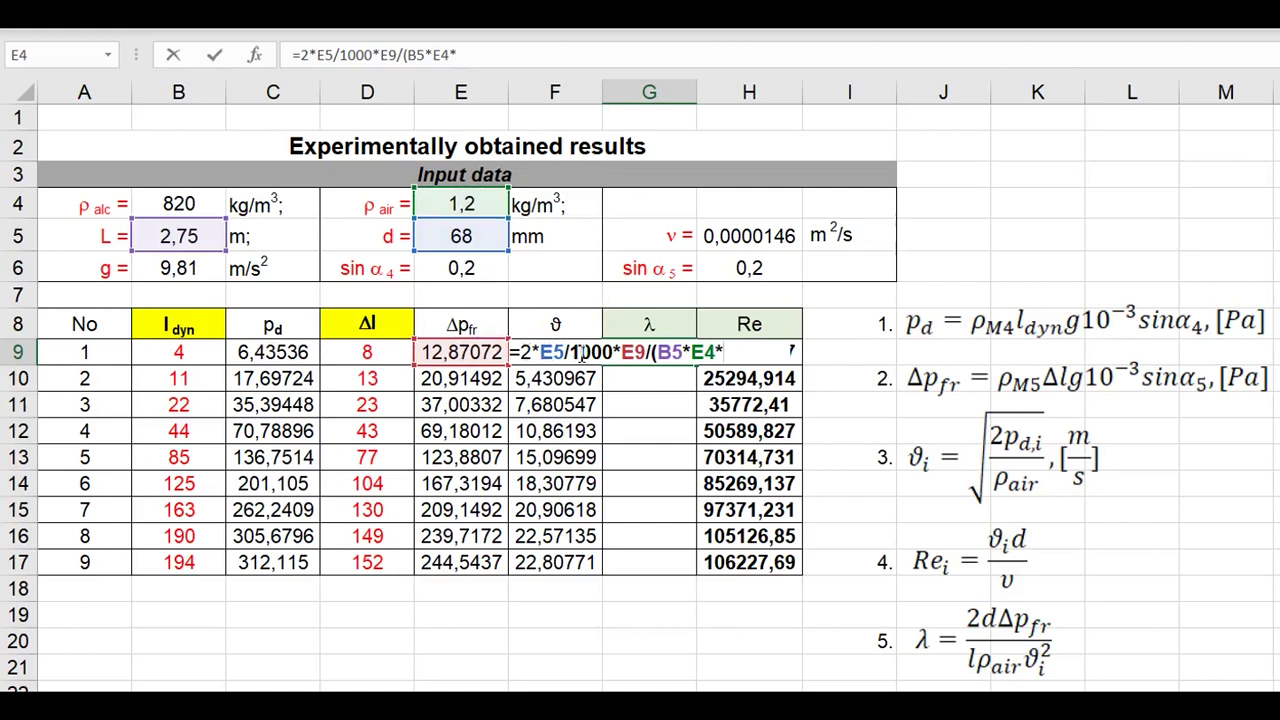
type("F")
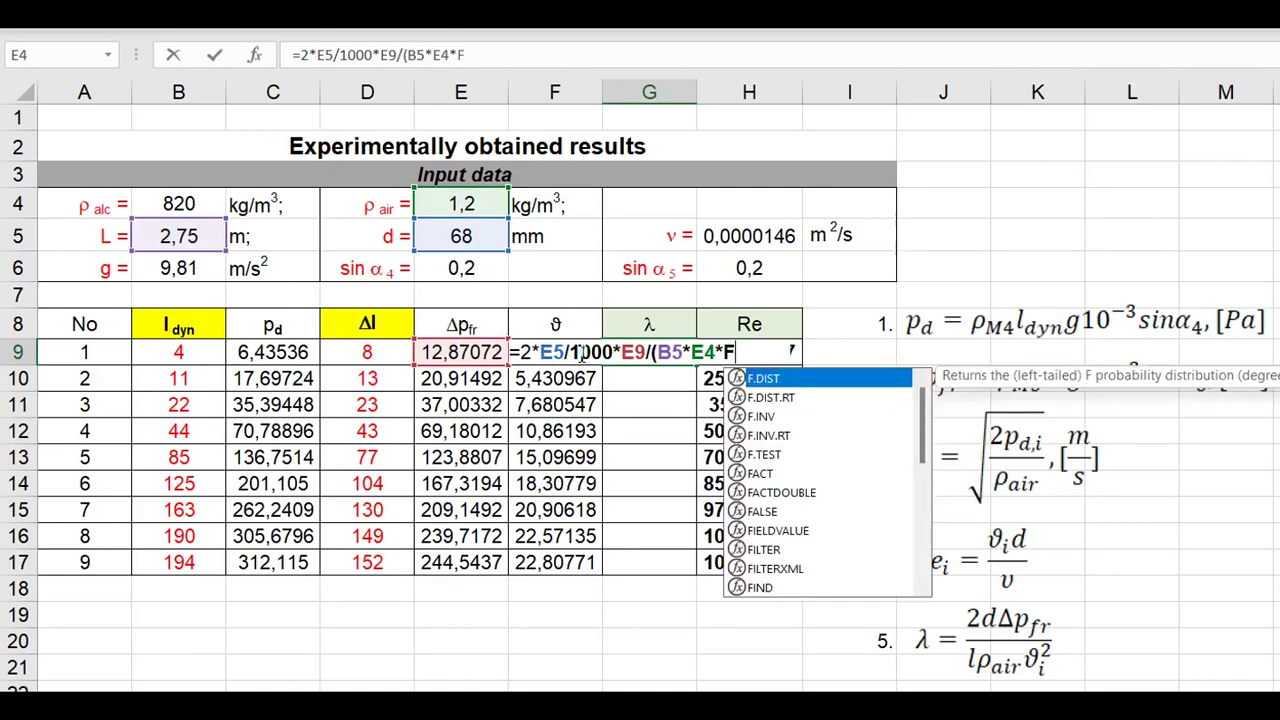
type("9")
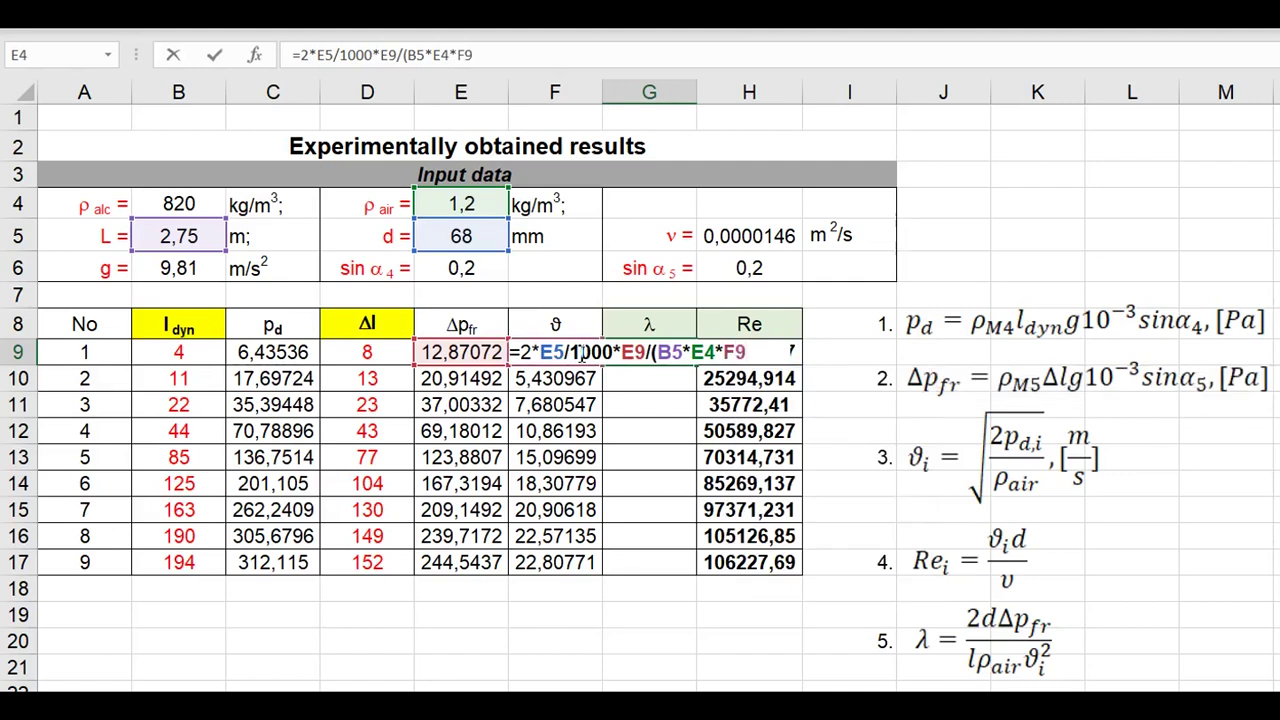
type("^2)")
key("Return")
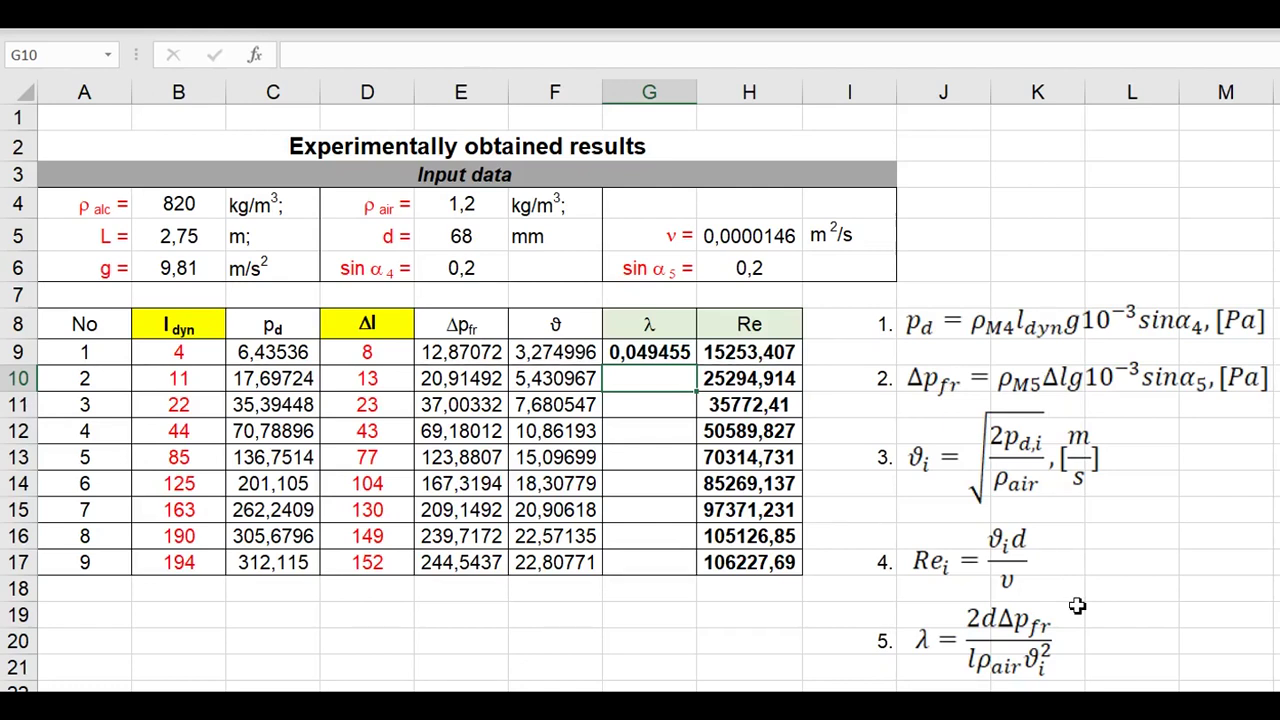
Make the E5, B5 and E4 references in G9's friction factor formula absolute, as $E$5, $B$5 and $E$4
left_click(645, 353)
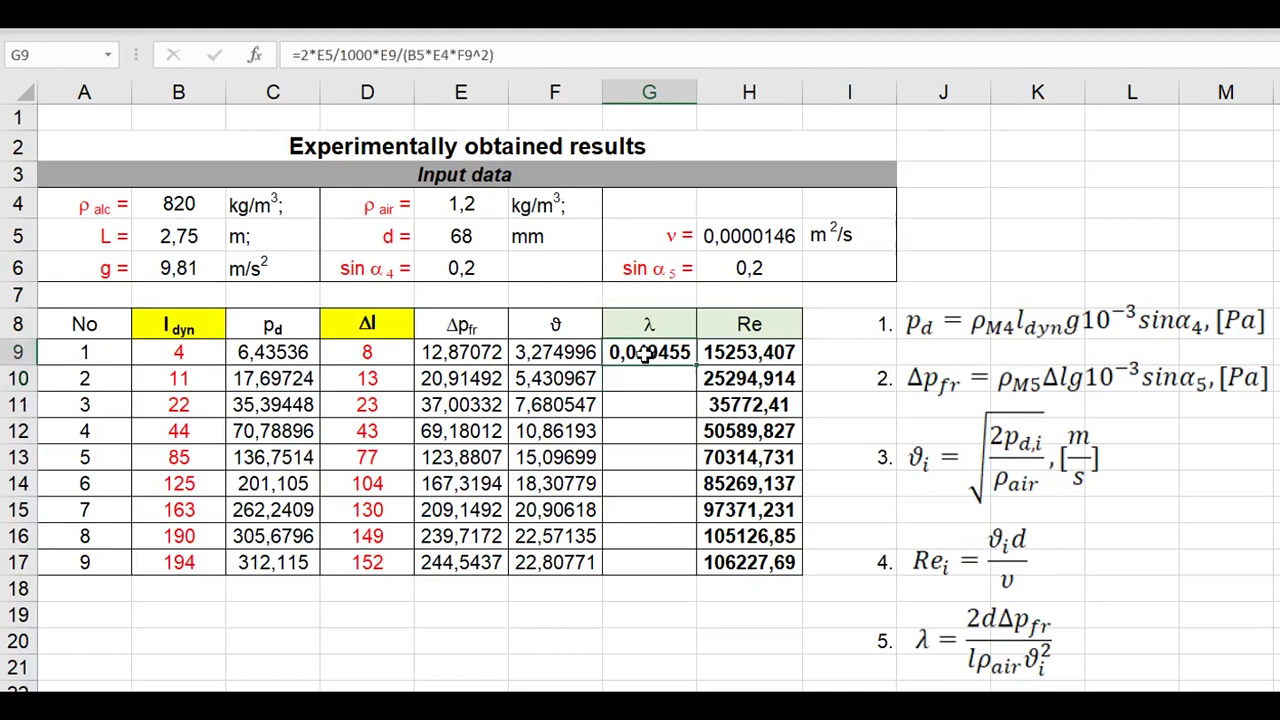
left_click(315, 57)
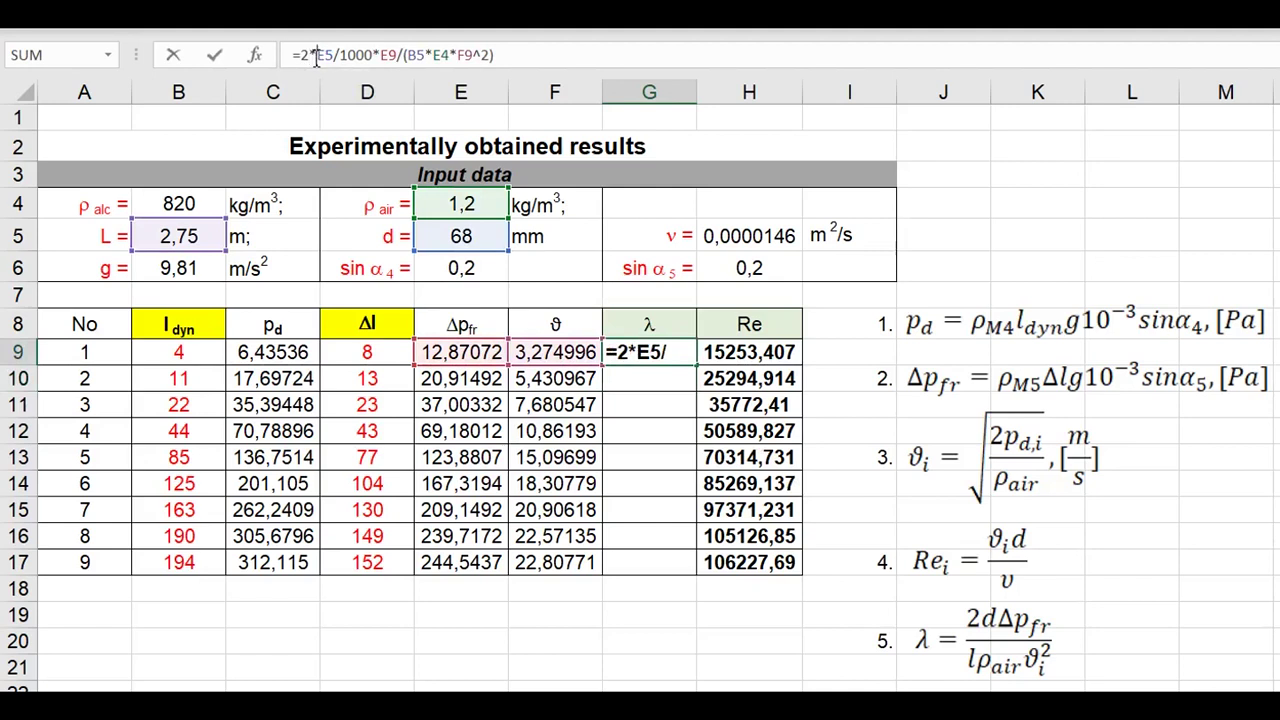
type("$")
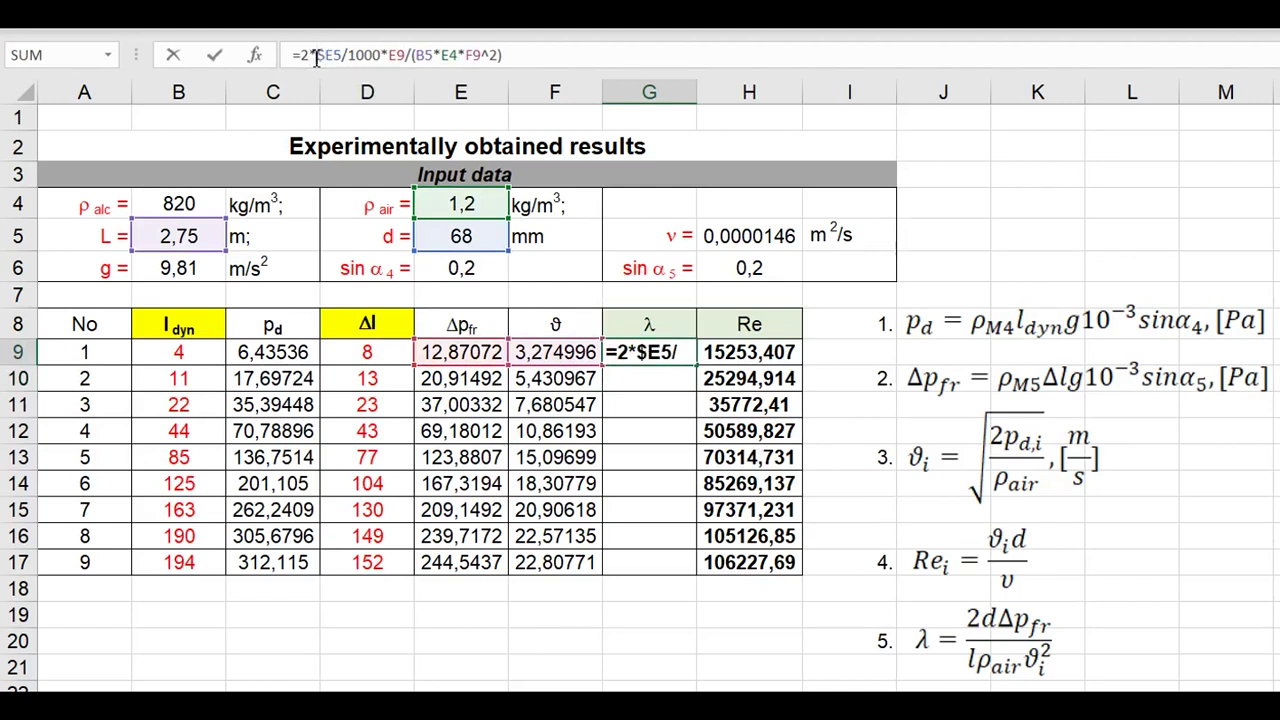
key("Right")
type("$")
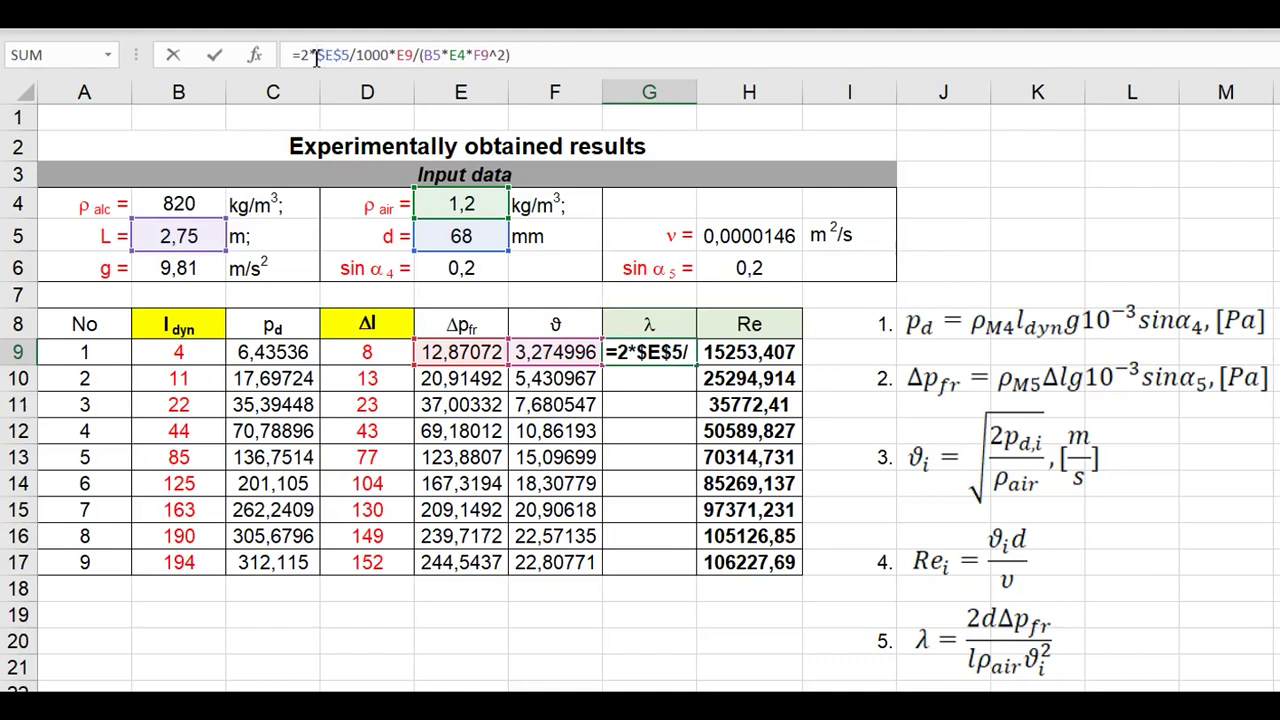
left_click(432, 57)
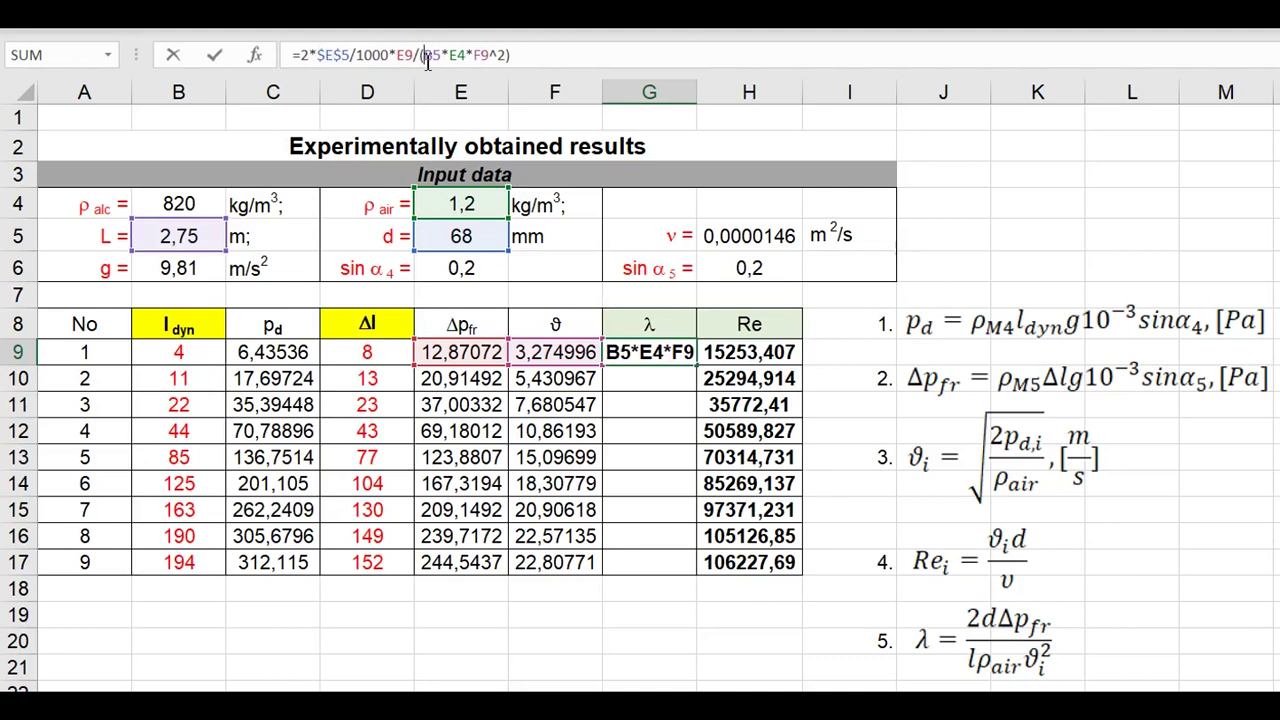
type("$")
key("Right")
type("$")
left_click(467, 56)
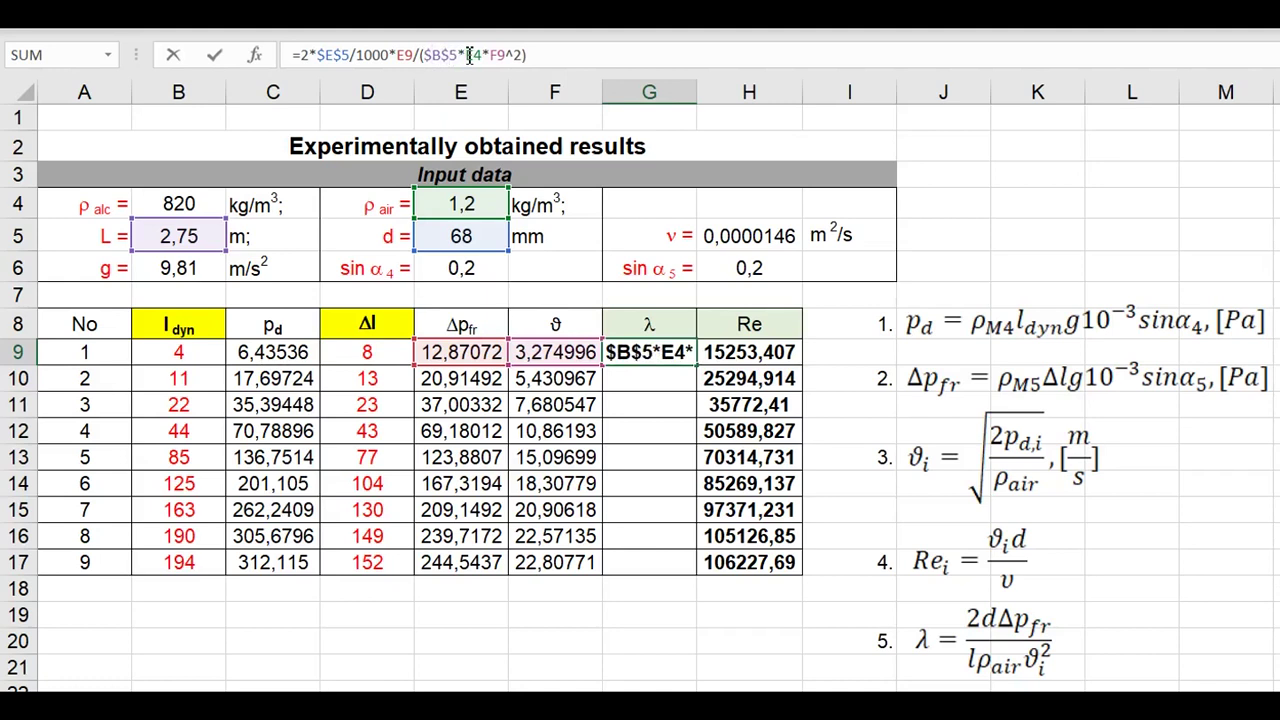
type("$")
key("Right")
type("$")
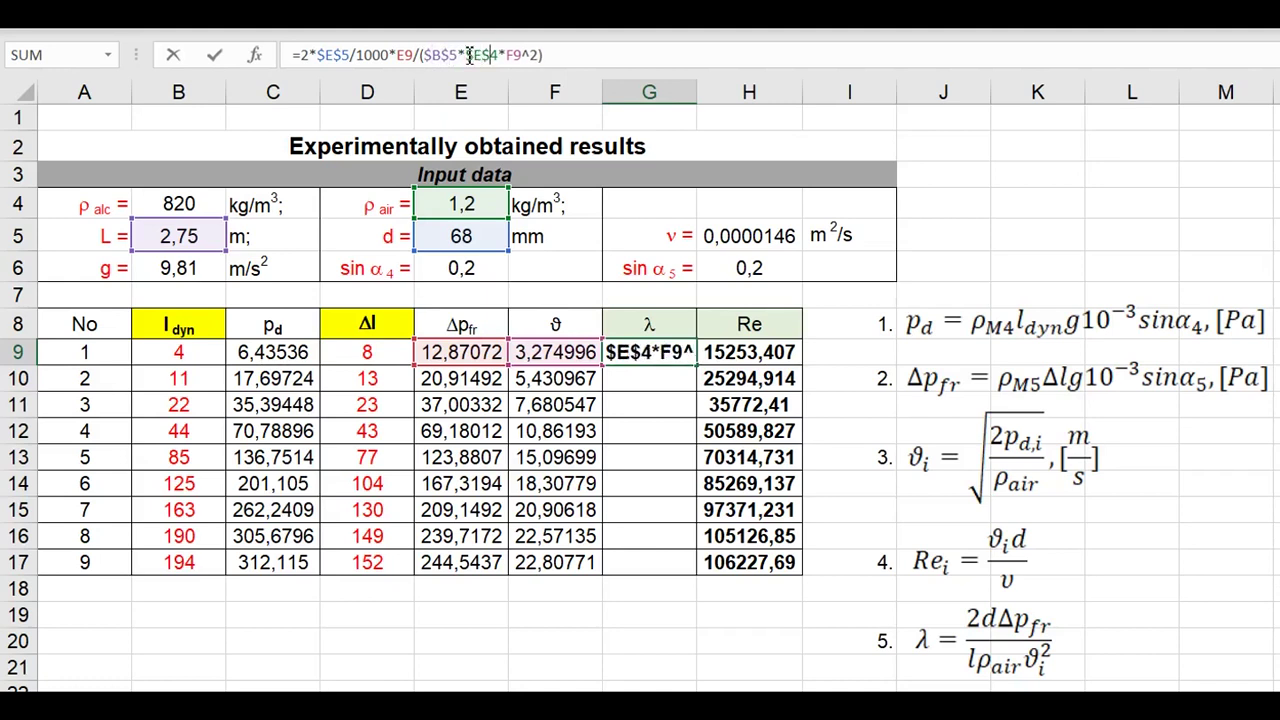
key("Return")
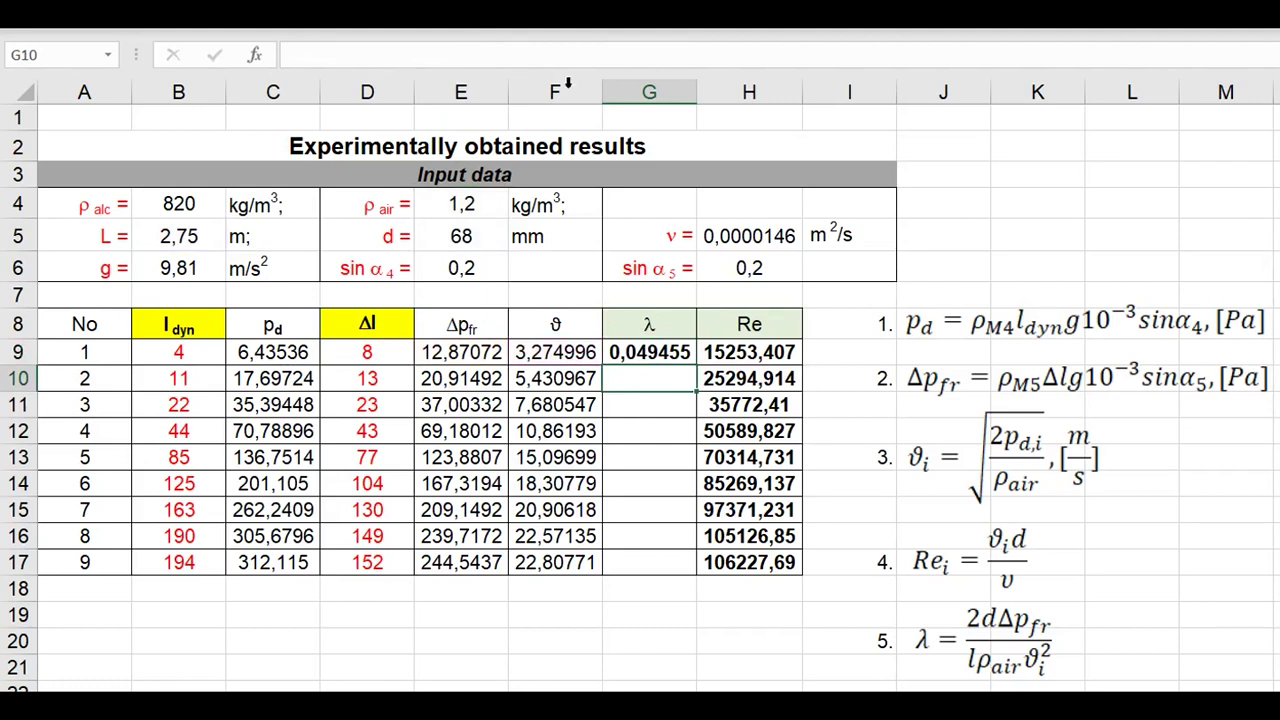
Fill the friction factor formula from G9 down to G17
left_click(660, 358)
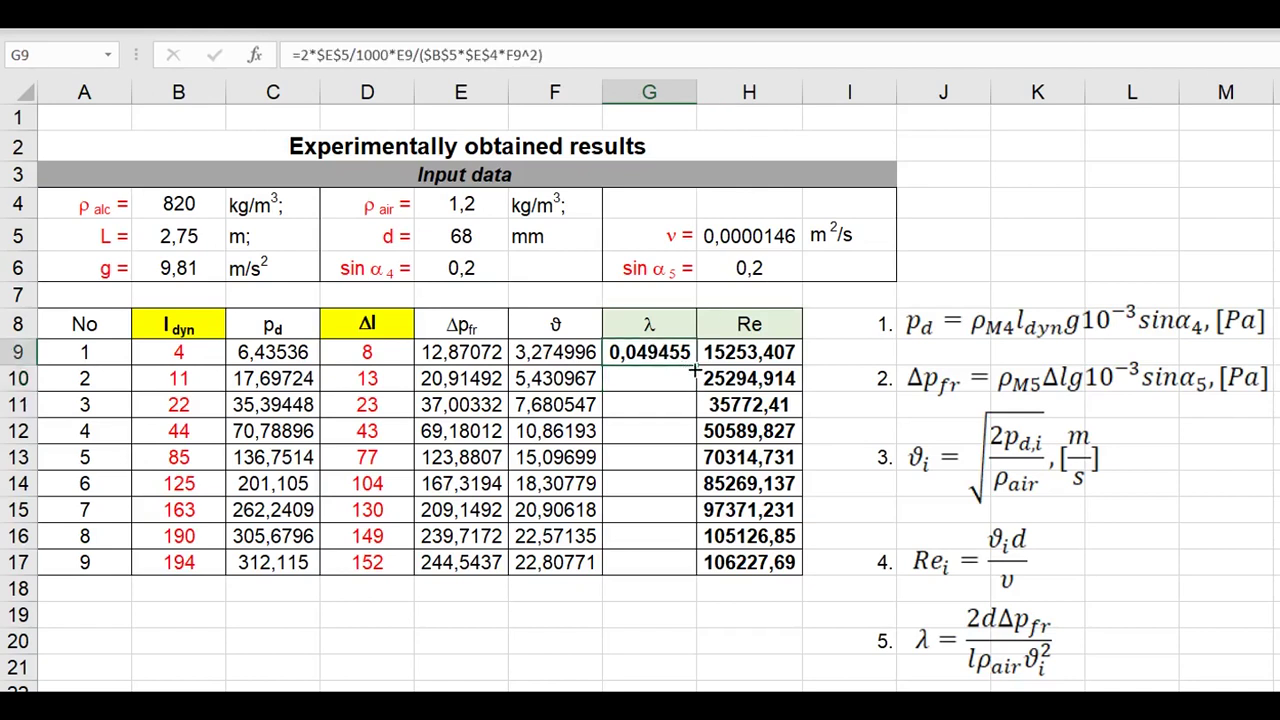
left_click_drag(697, 366, 685, 568)
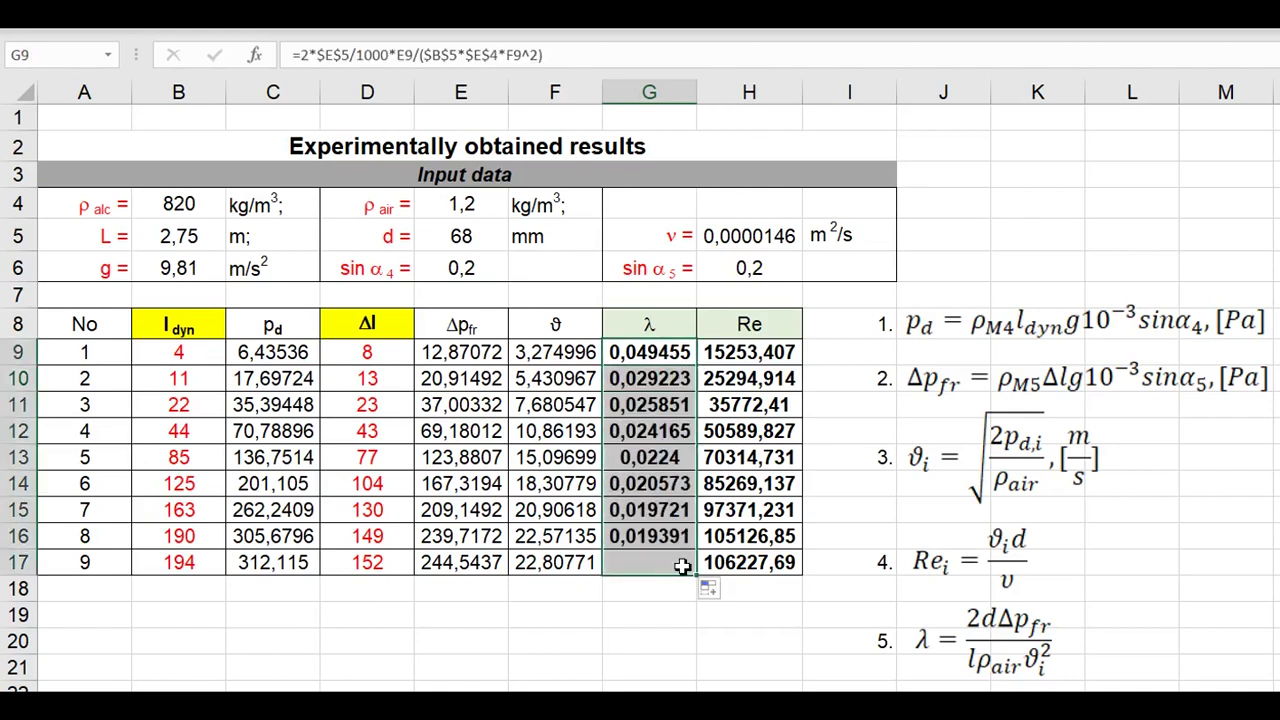
left_click(1095, 598)
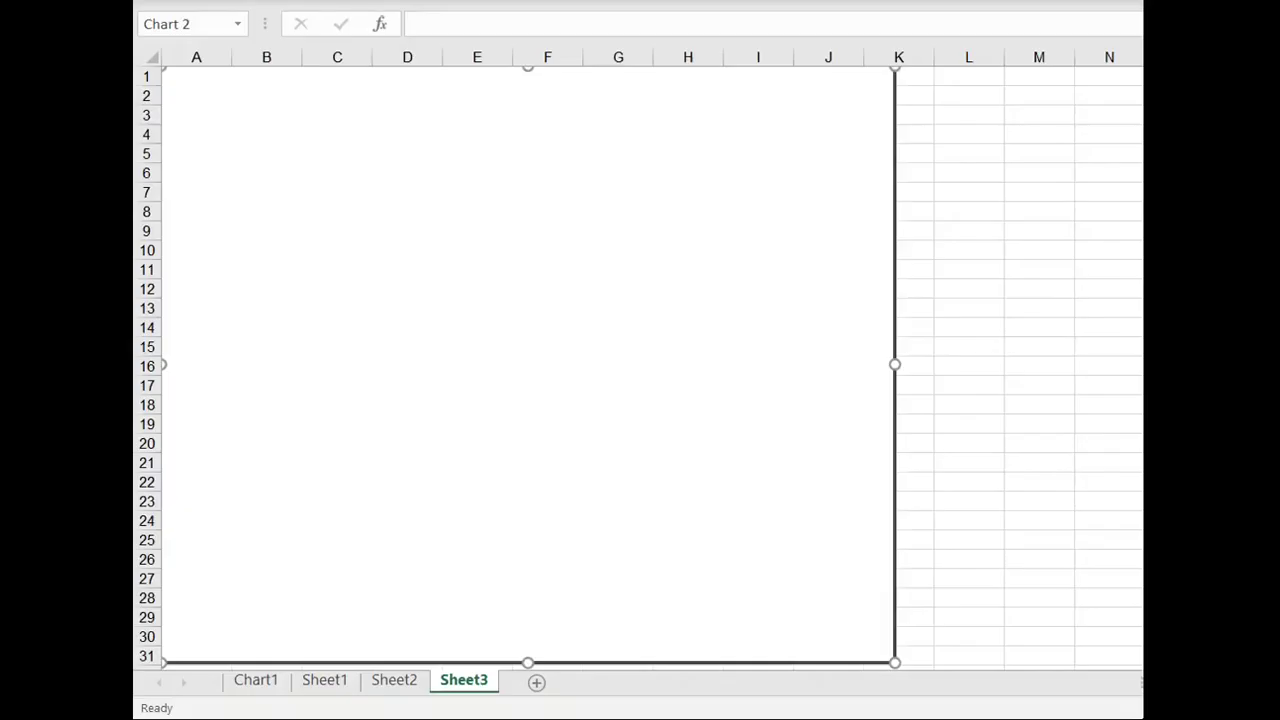
Add a data series to the empty chart on Sheet3, with the Reynolds numbers in Sheet2!$H$9:$H$17 as its X values
left_click(430, 263)
right_click(429, 259)
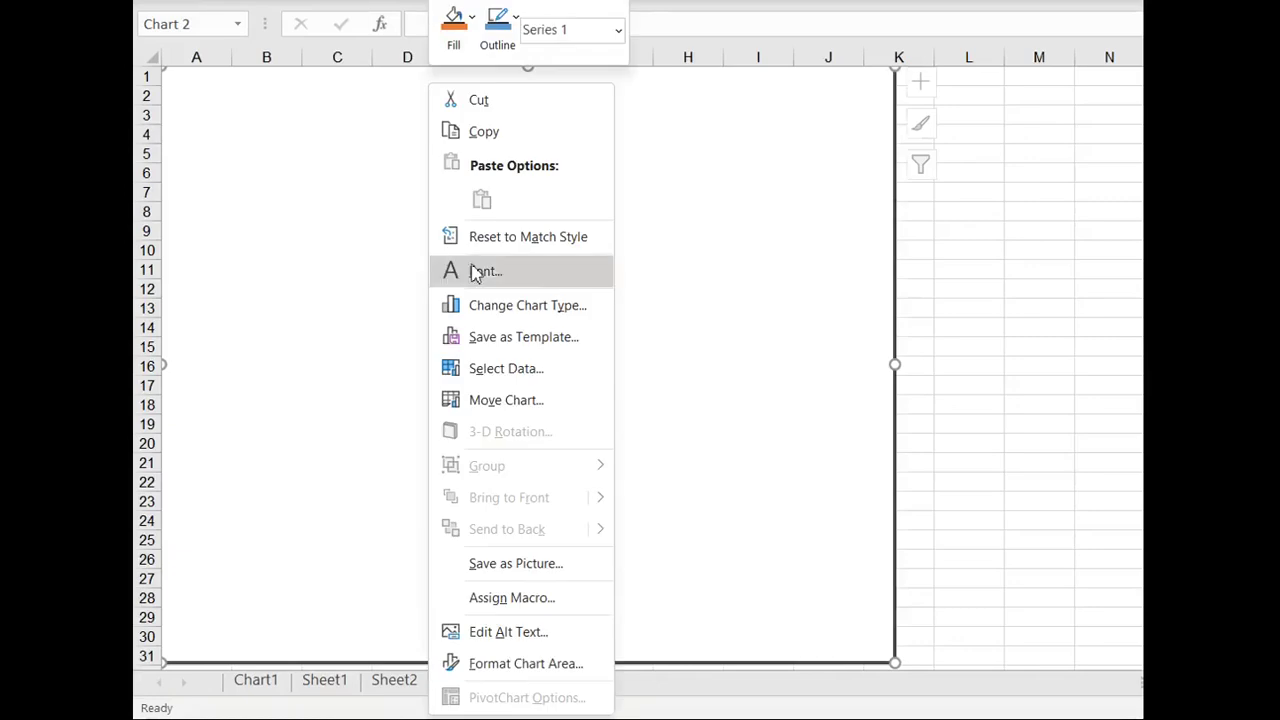
left_click(503, 368)
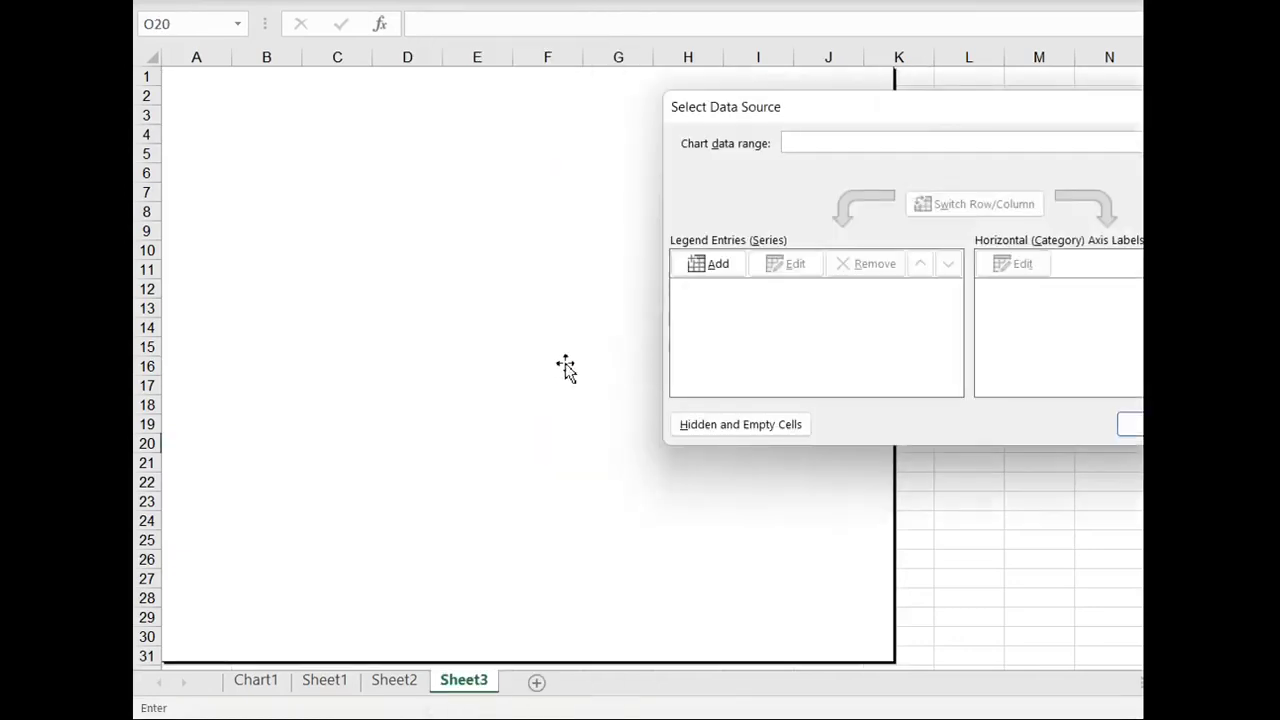
left_click(720, 263)
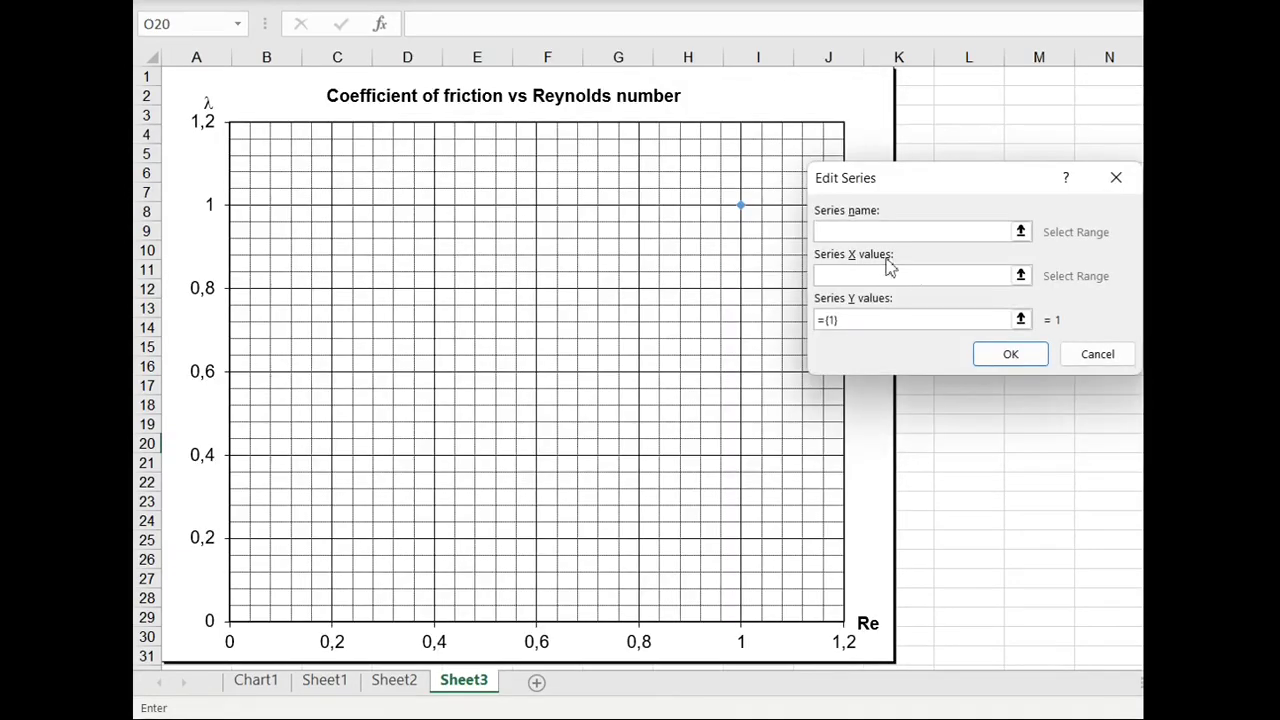
left_click(1021, 276)
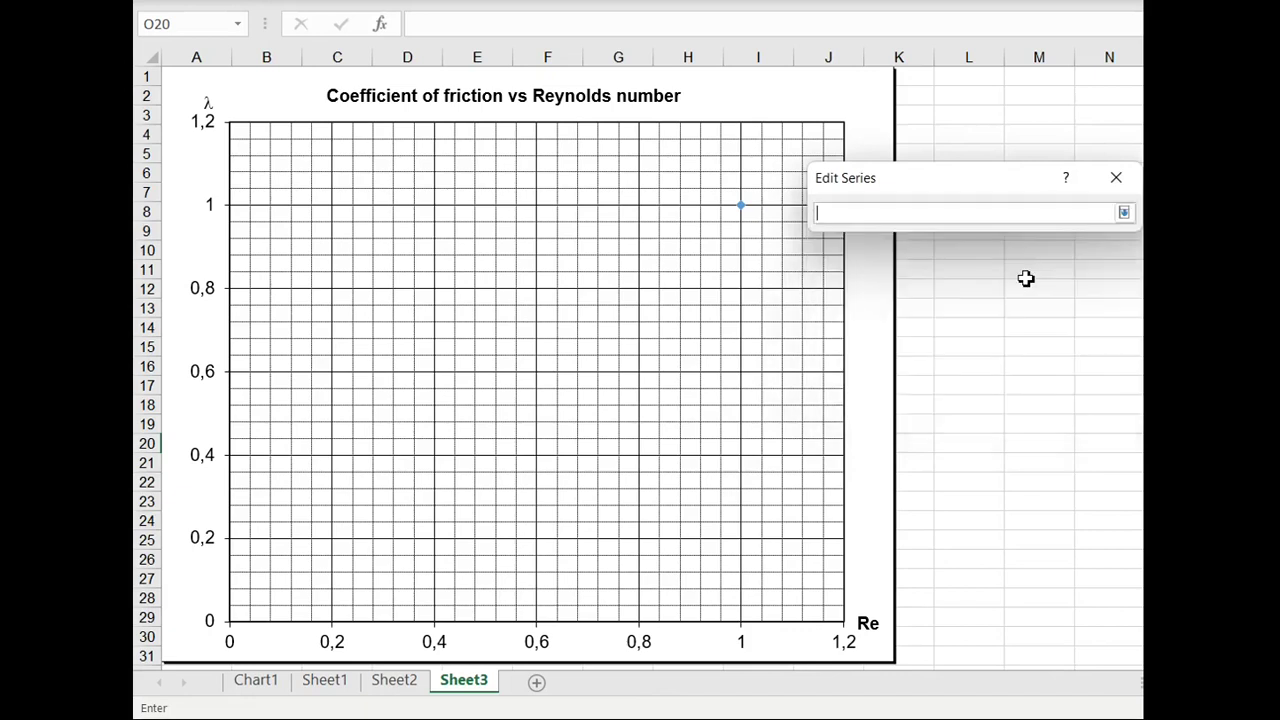
left_click(398, 684)
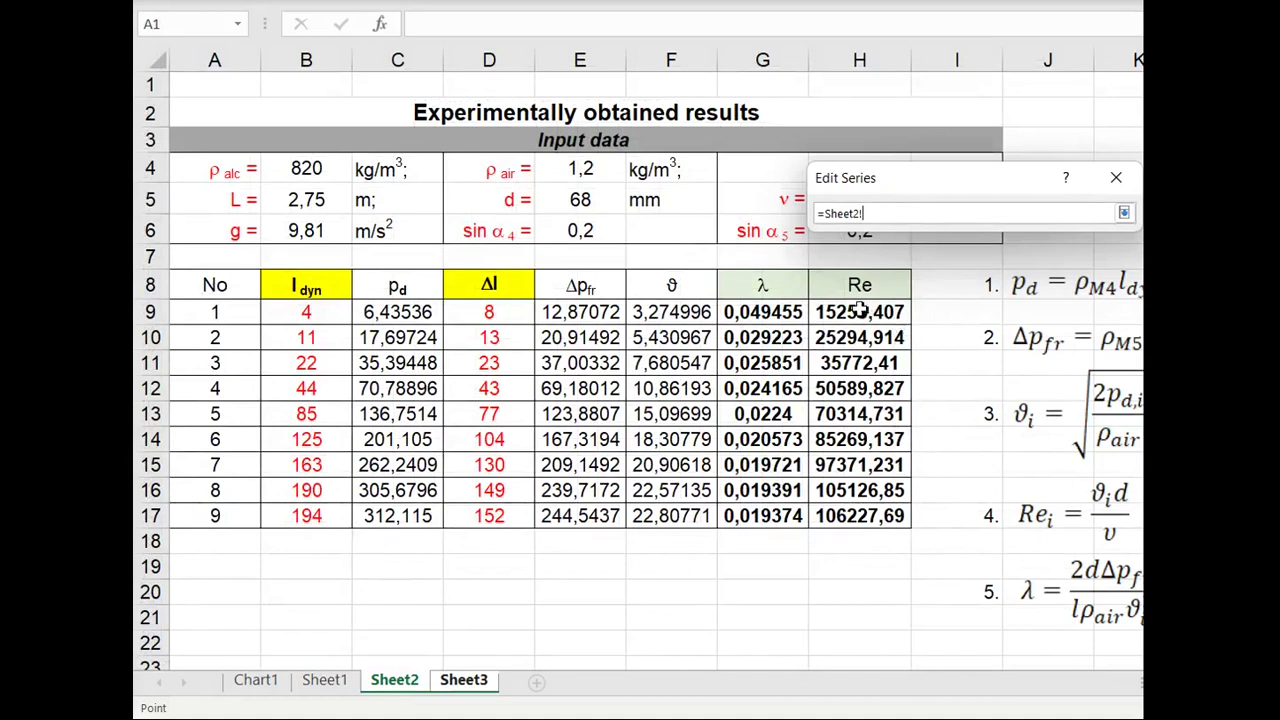
left_click_drag(860, 311, 866, 511)
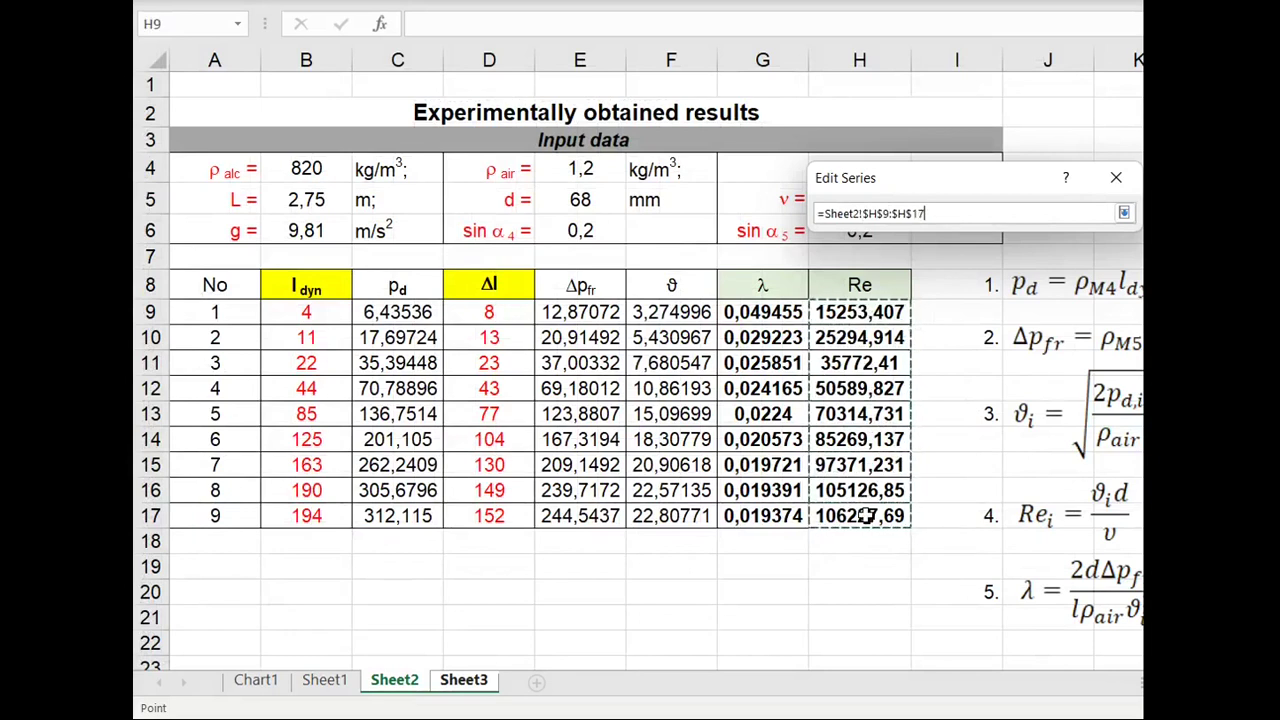
key("Return")
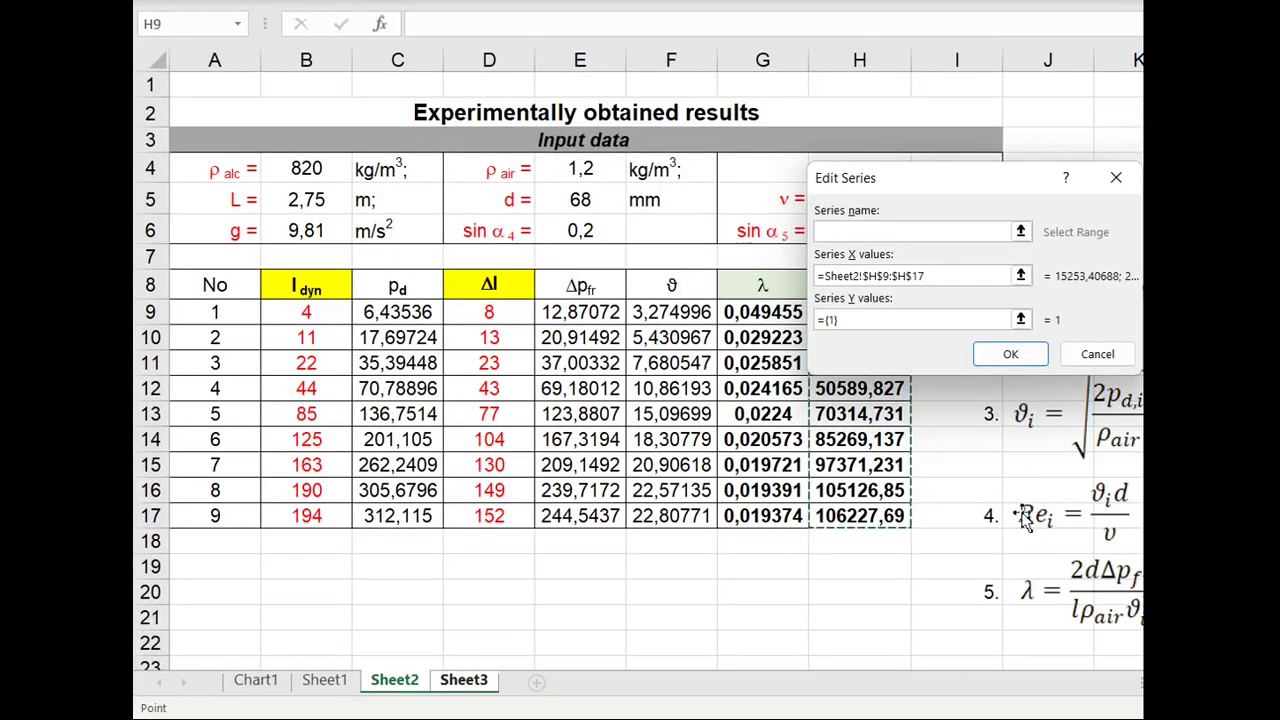
Set the new series' Y values to the friction factors in Sheet2!$G$9:$G$17 and accept the chart's data source
left_click(1021, 320)
left_click(763, 310)
left_click_drag(763, 310, 763, 413)
left_click_drag(763, 516, 765, 518)
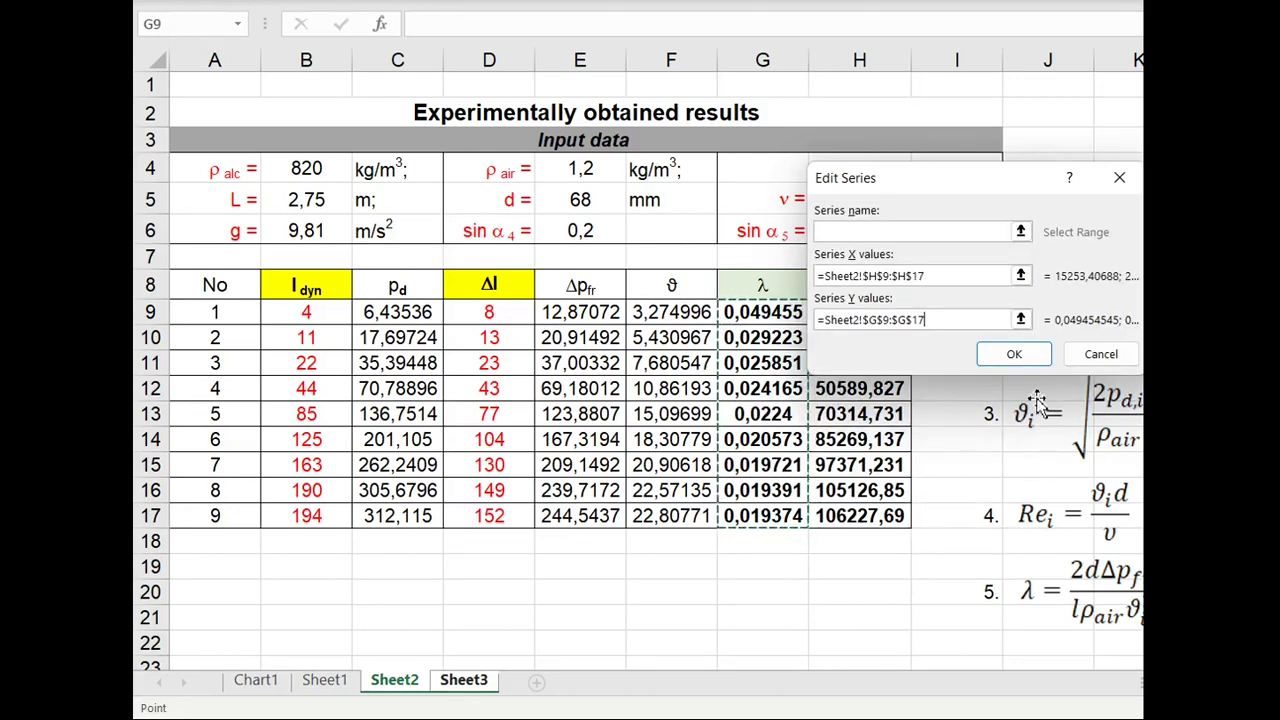
left_click(1018, 357)
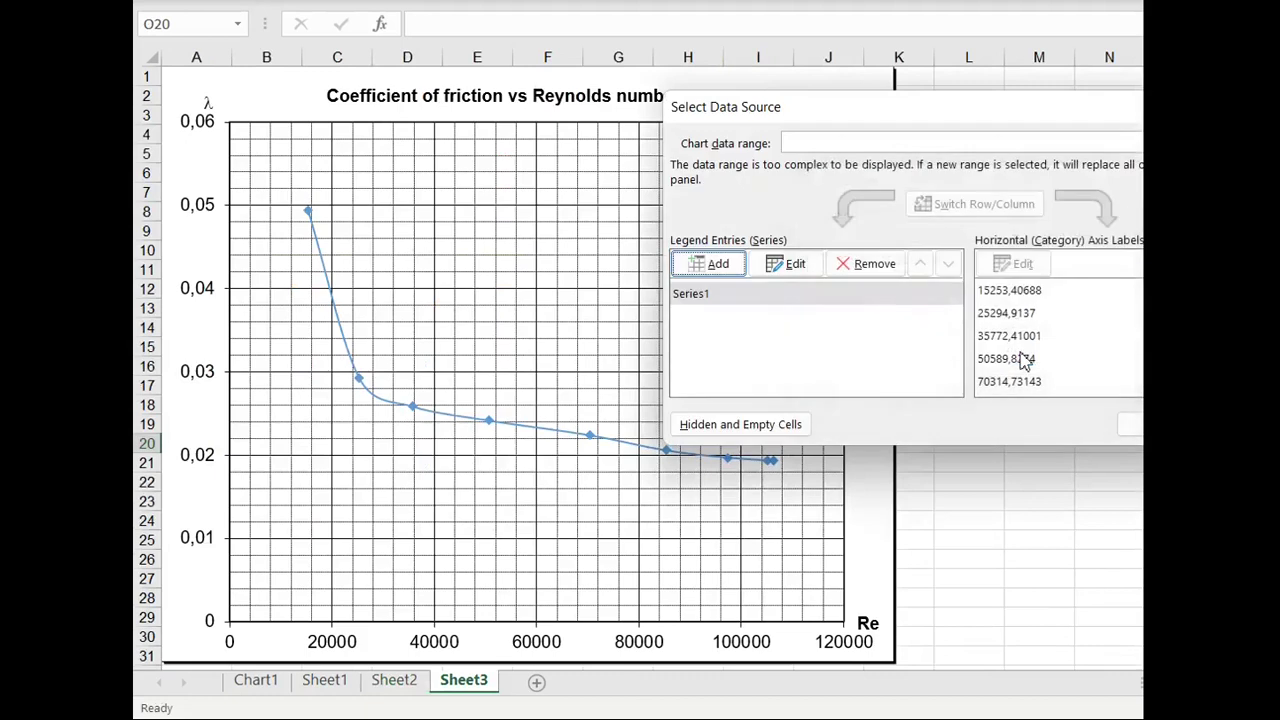
key("Return")
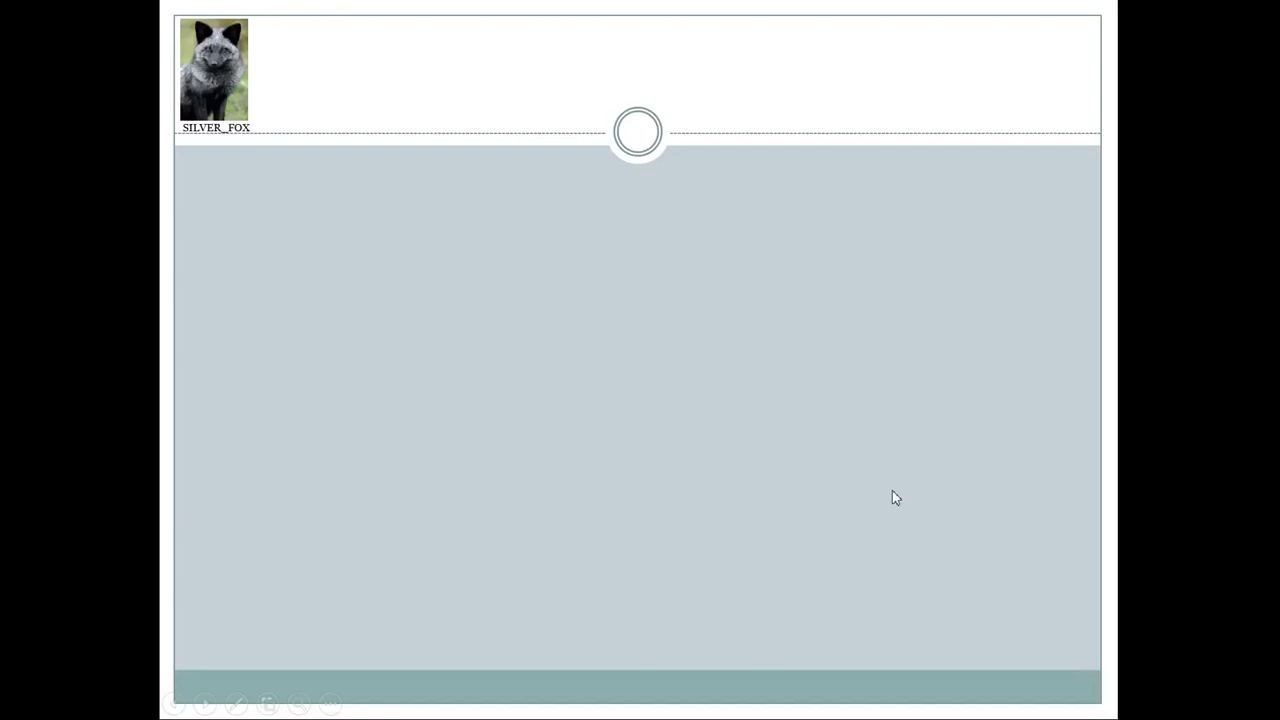
key("Right")
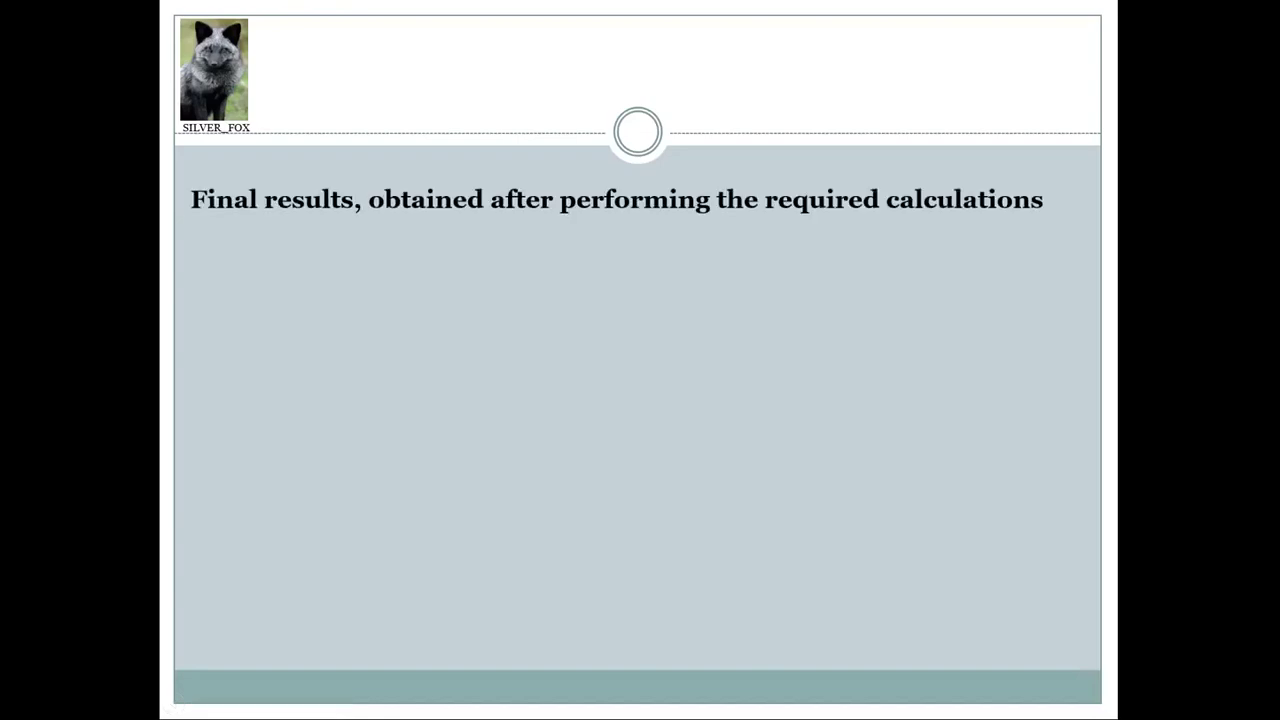
key("Right")
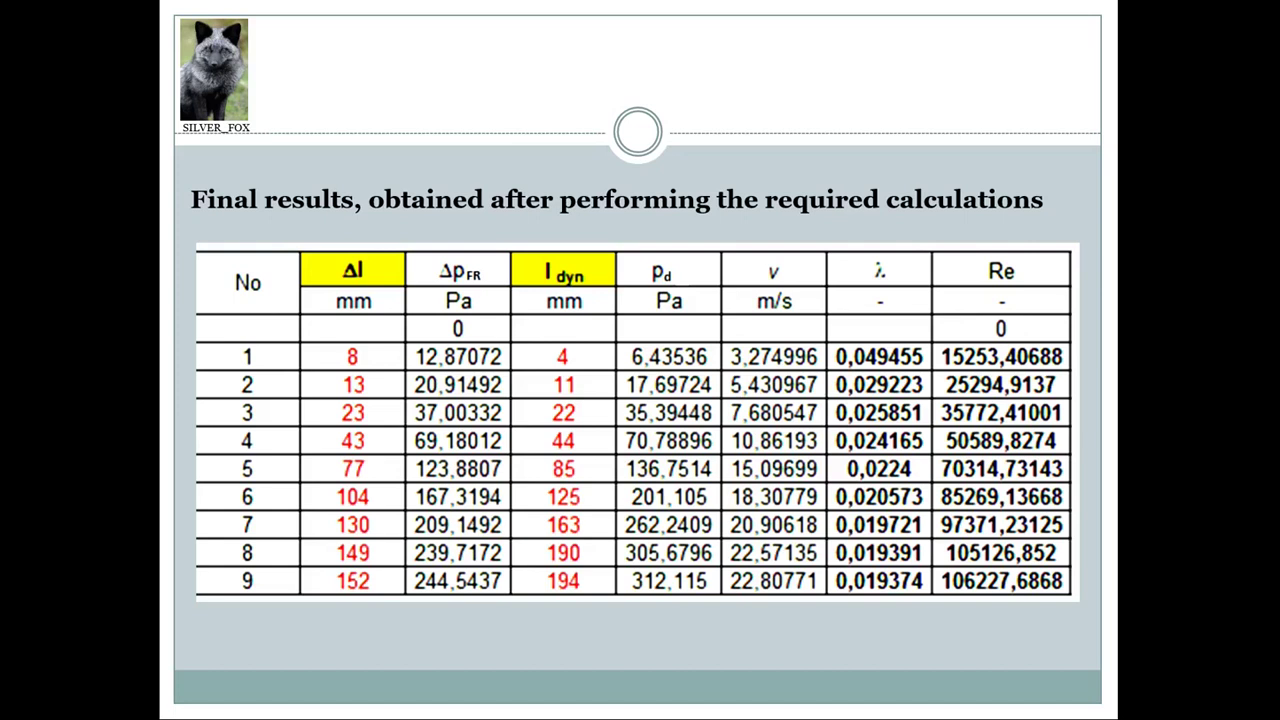
key("Right")
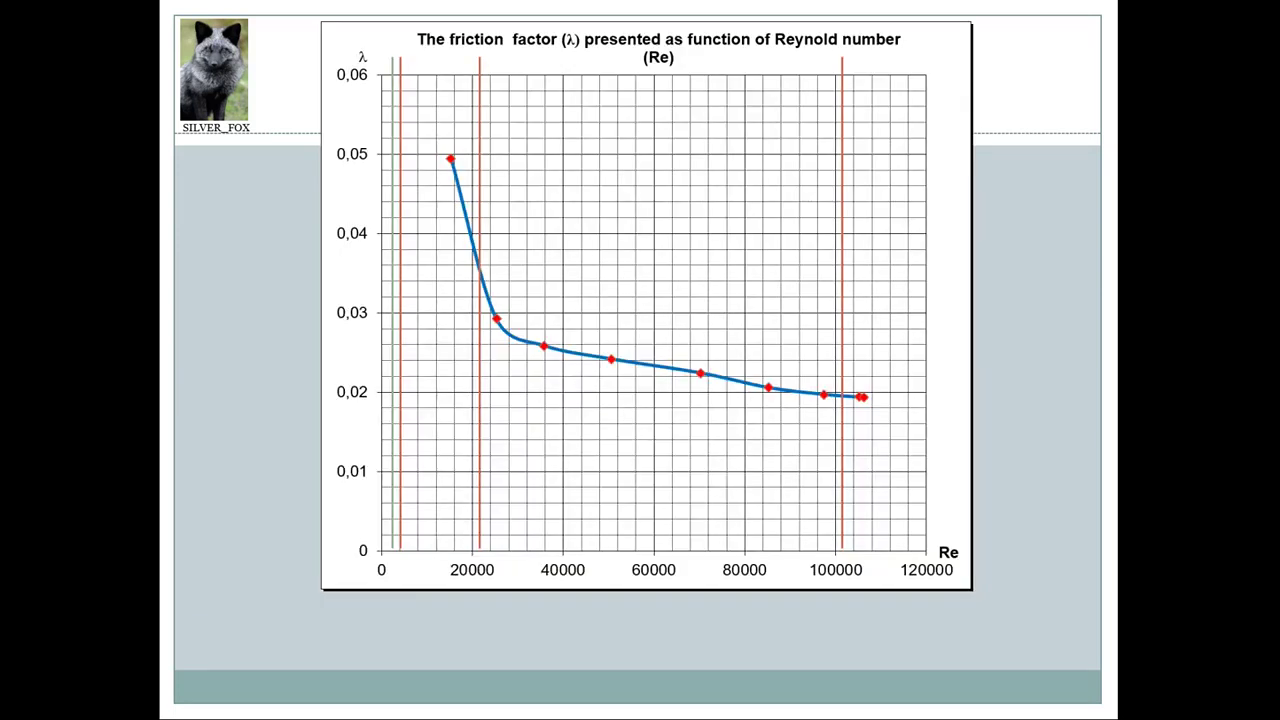